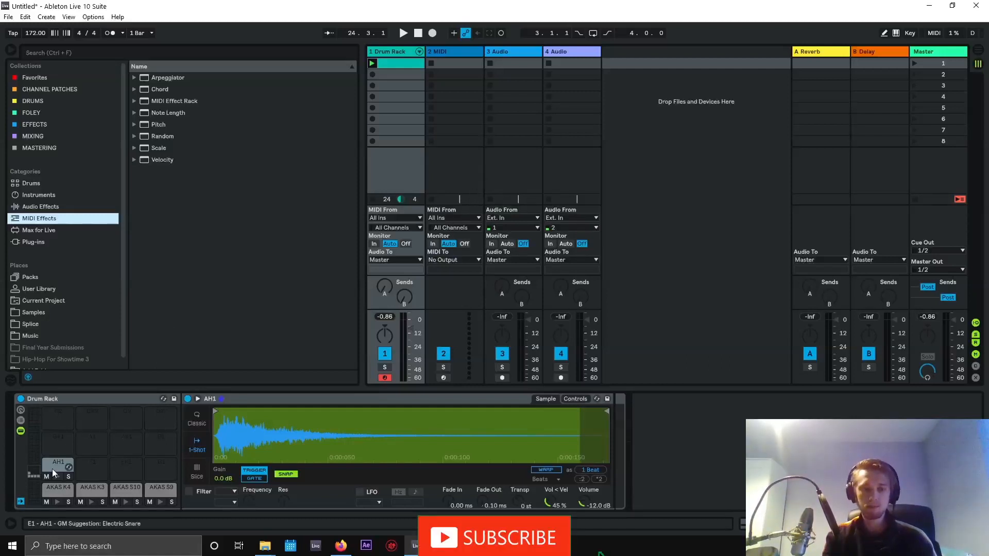
Play back the drum clip on the Drum Rack track and bring the track's devices back into view
click(397, 64)
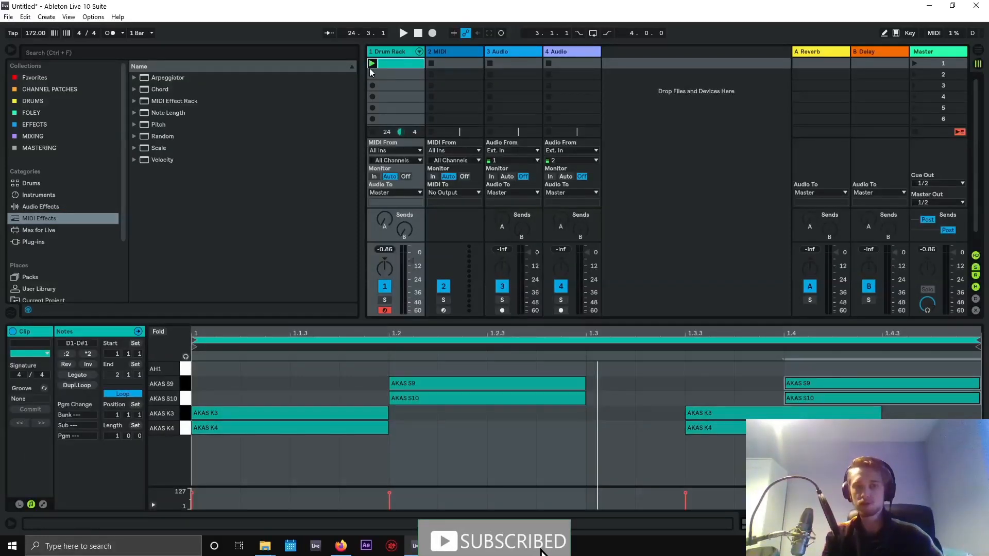
click(372, 63)
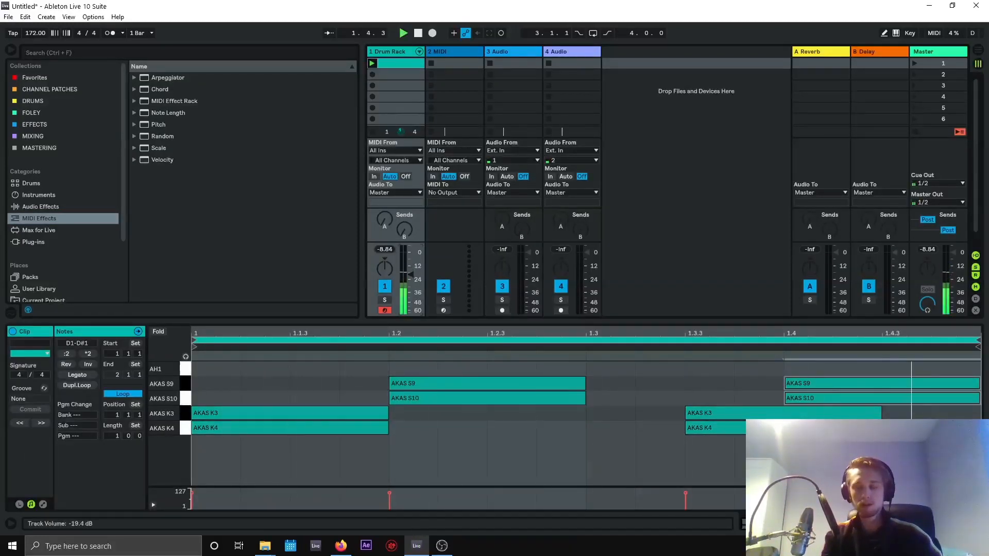
double_click(390, 53)
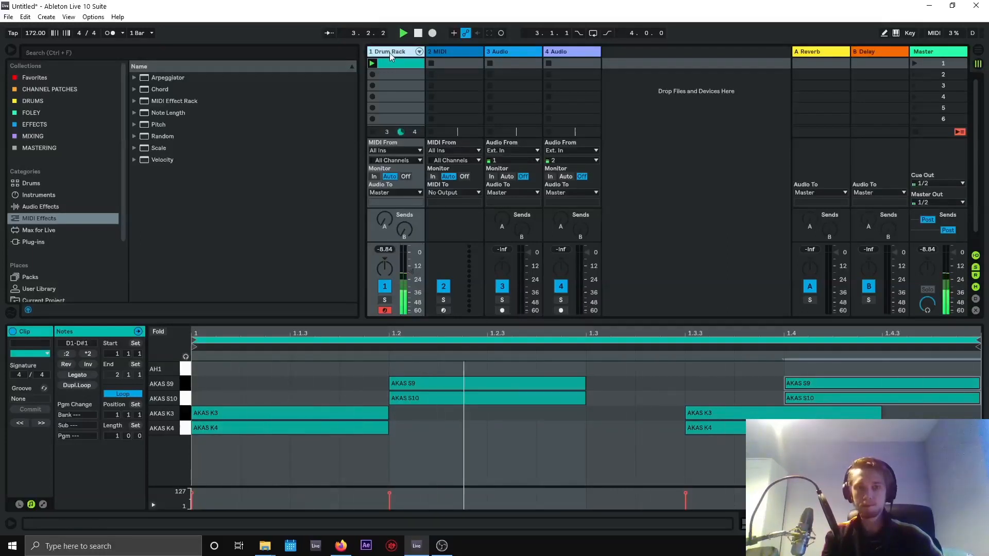
click(52, 241)
click(65, 220)
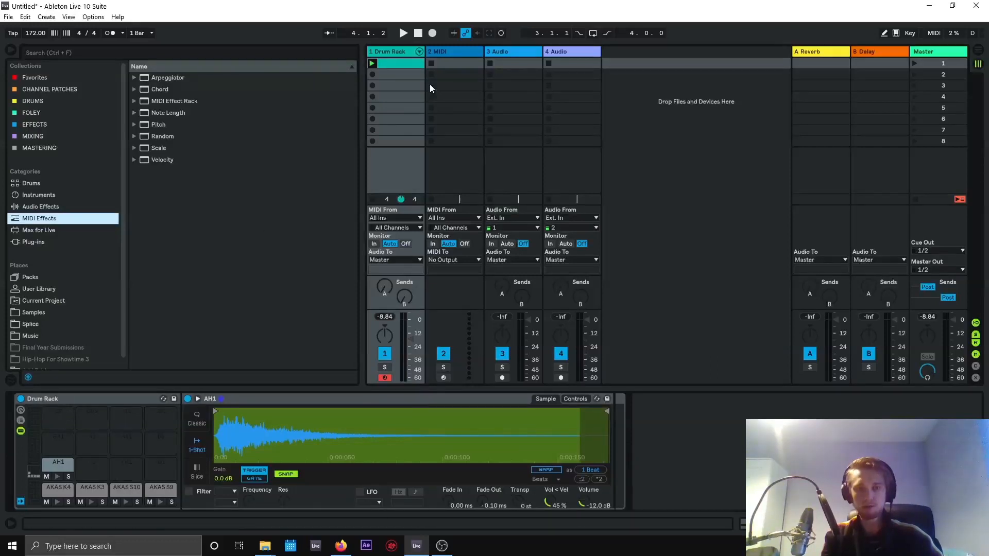
Show the Drum Rack's chain list and audition the AKAS K4 and AH1 chains
click(115, 400)
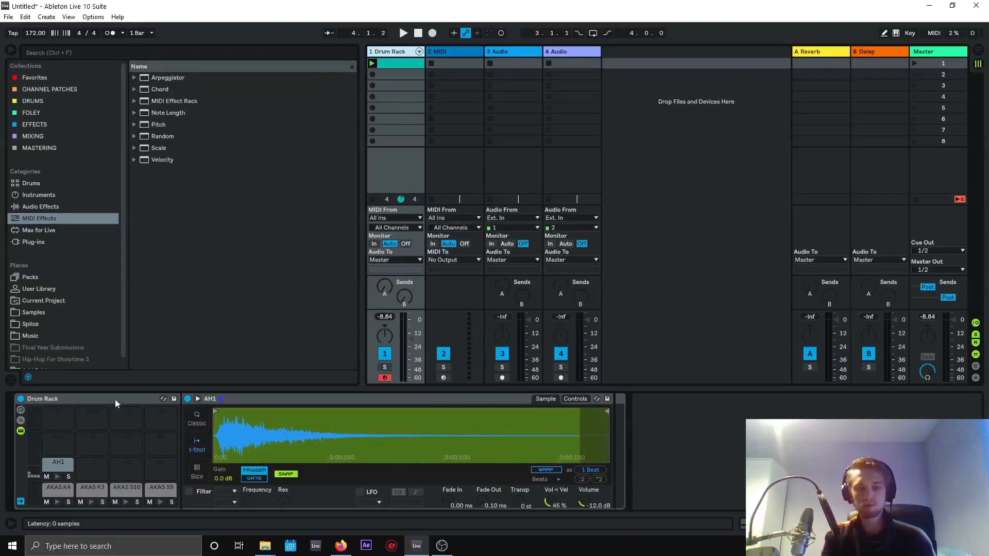
click(20, 422)
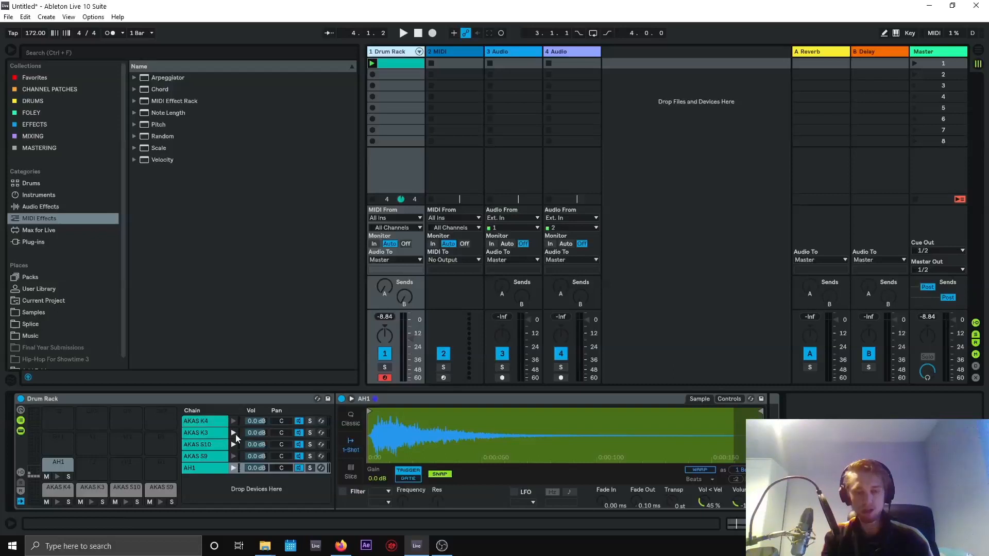
click(215, 422)
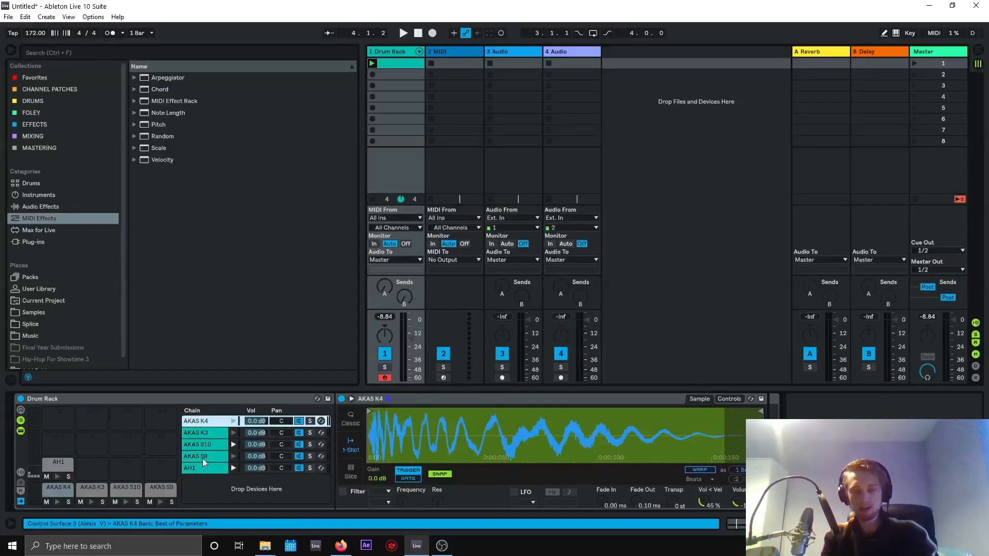
click(232, 468)
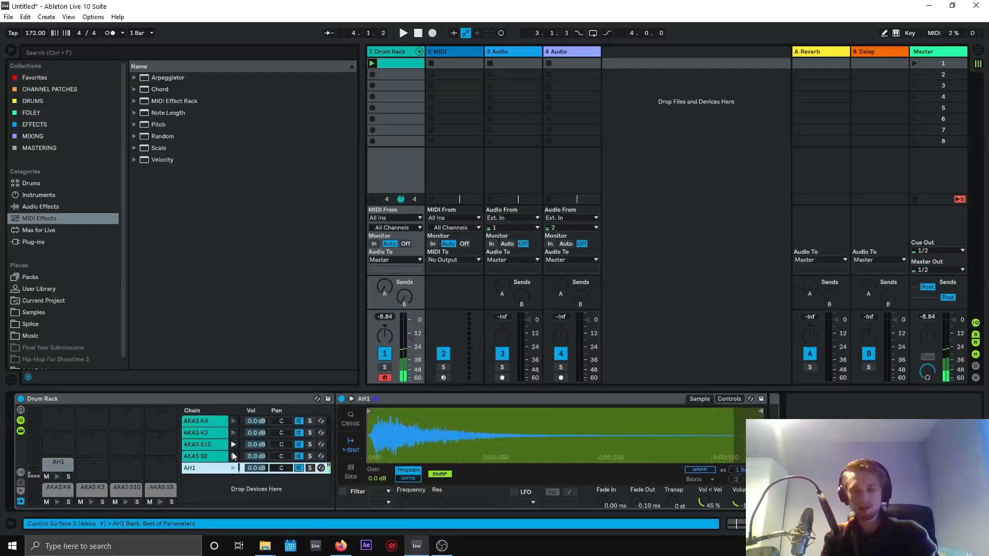
Group the four AKAS kick and snare chains into a nested rack and rename the group chain K/S
click(207, 456)
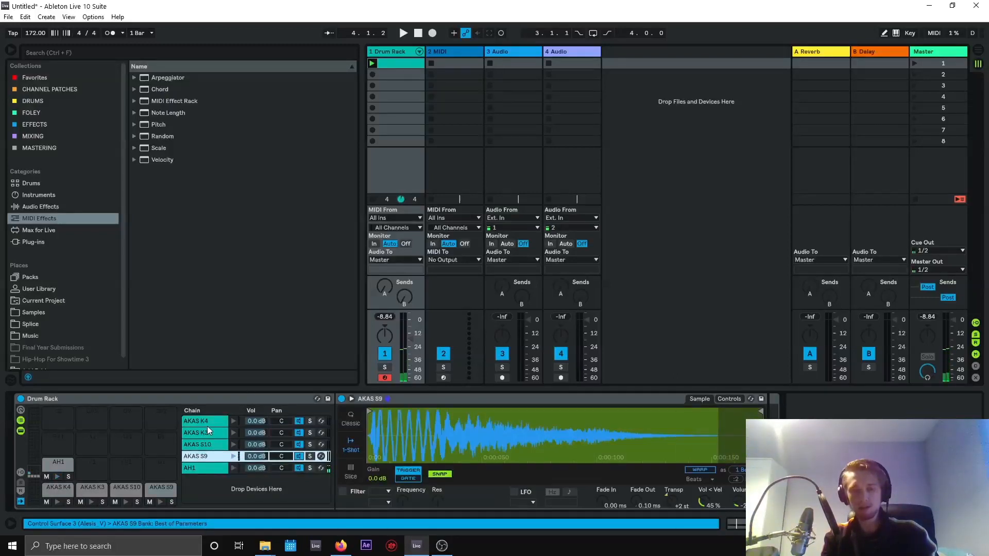
shift+click(207, 424)
right_click(207, 433)
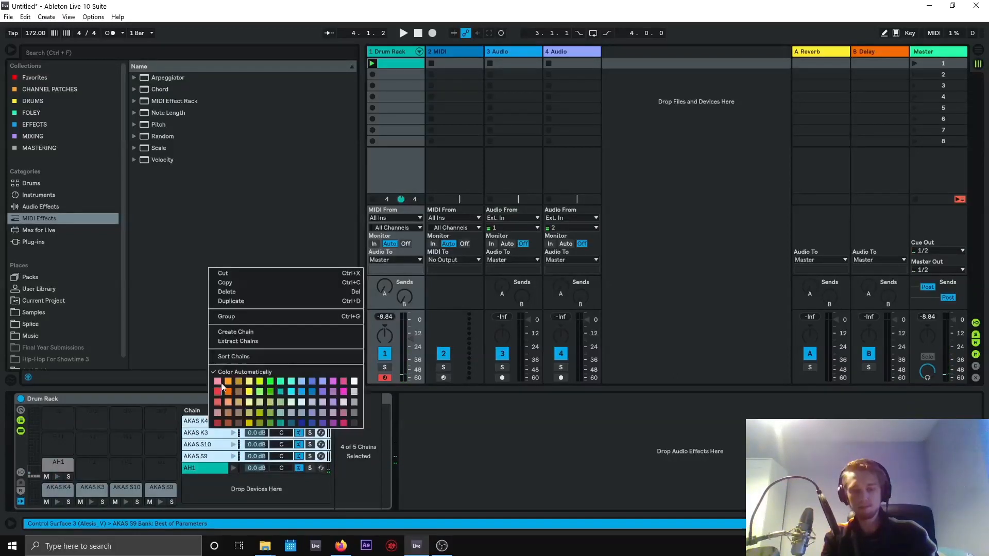
click(232, 319)
right_click(198, 421)
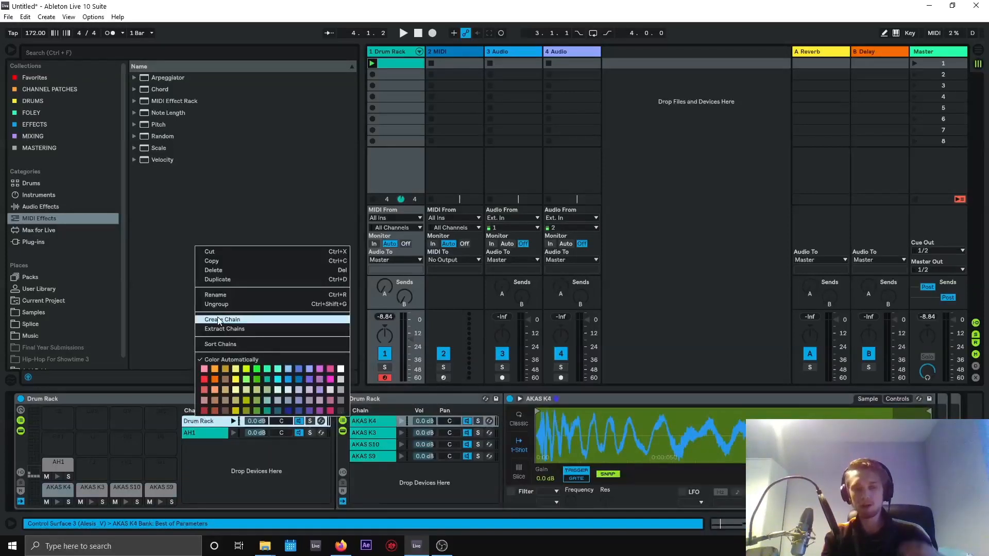
click(223, 296)
text(K/S)
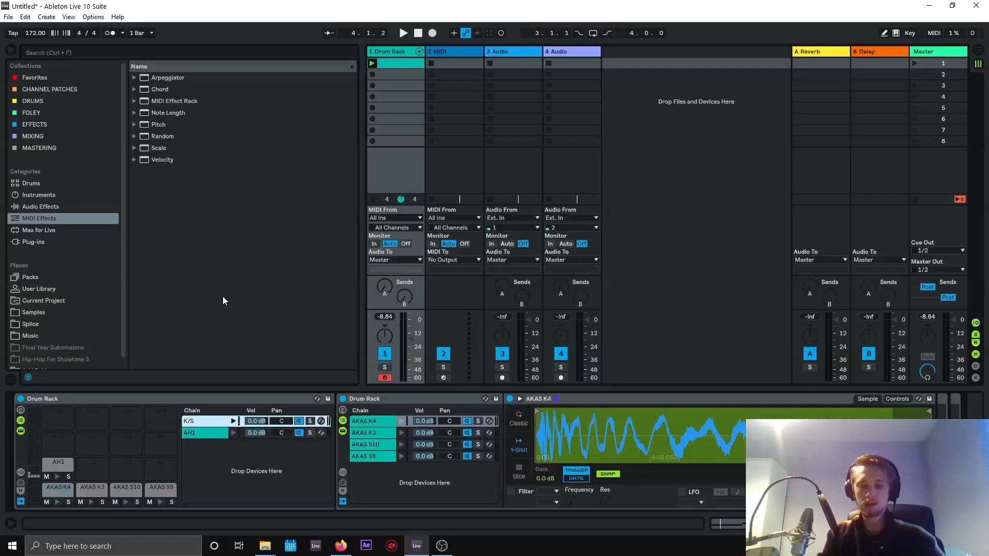
Group the AKAS K4 and AKAS K3 chains inside the K/S rack
click(359, 420)
shift+click(364, 431)
right_click(364, 427)
click(384, 310)
right_click(244, 422)
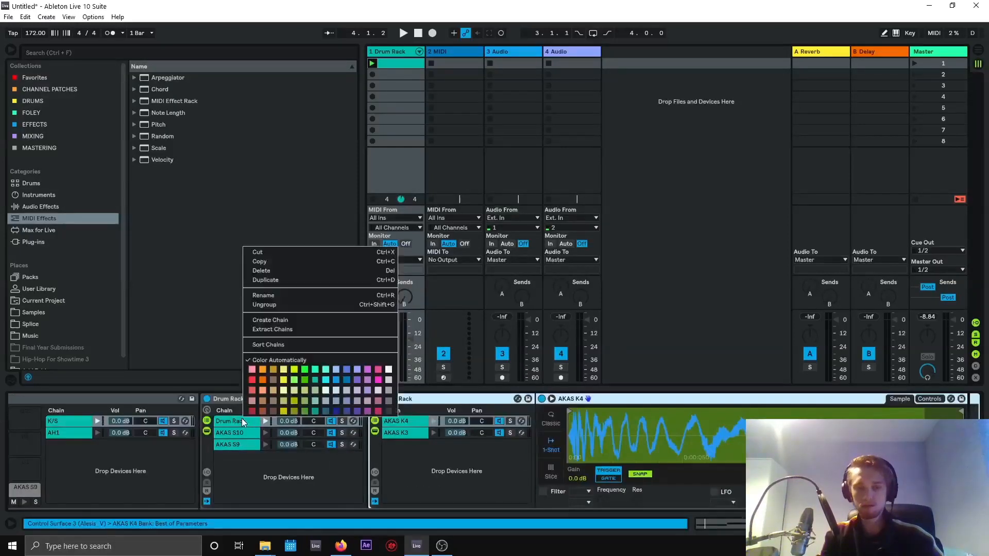
click(271, 296)
text(Snare)
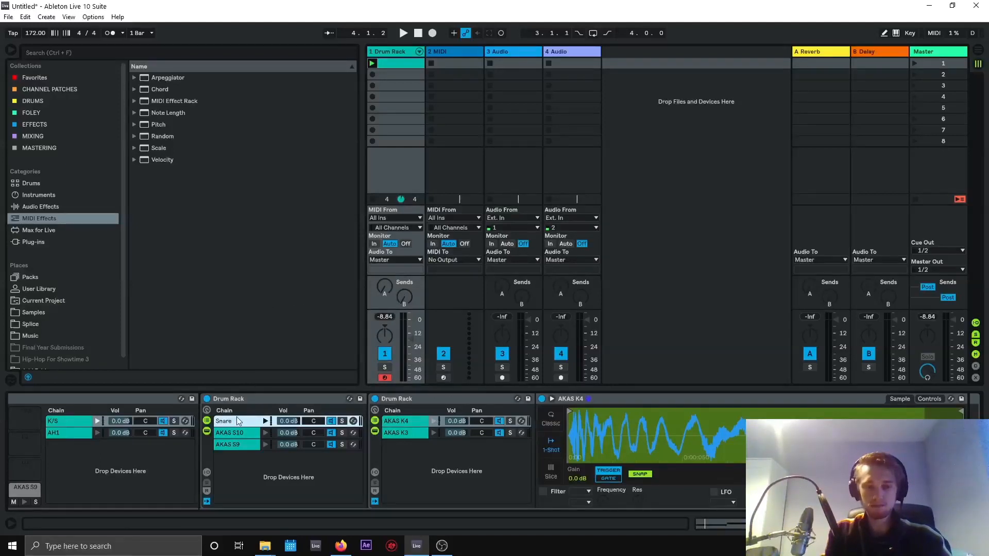
Rename the grouped kick chain in the K/S rack as Kicks
right_click(237, 421)
click(260, 296)
text(Kicks)
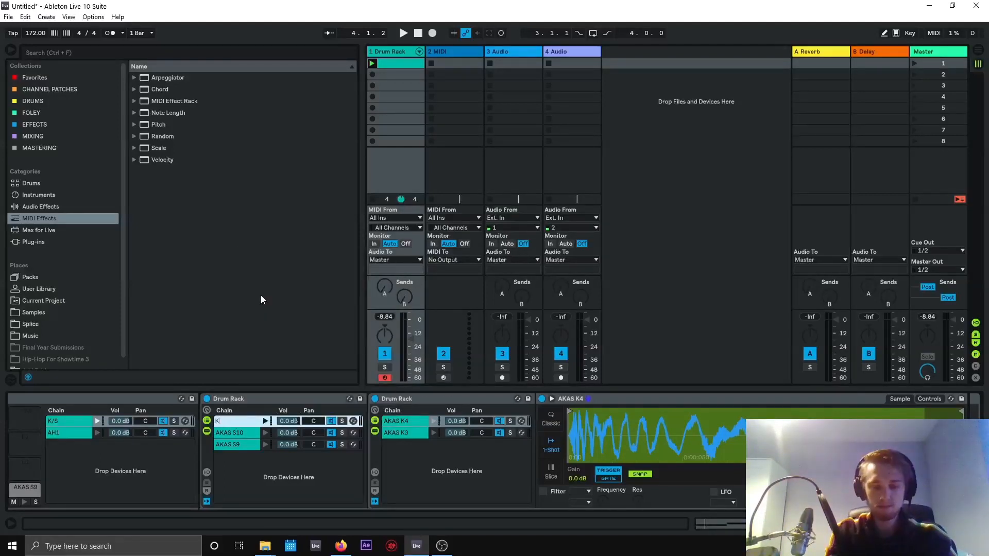
Group the AKAS S10 and AKAS S9 chains inside the K/S rack and rename the group chain Snares
click(251, 433)
shift+click(246, 441)
right_click(247, 439)
click(273, 324)
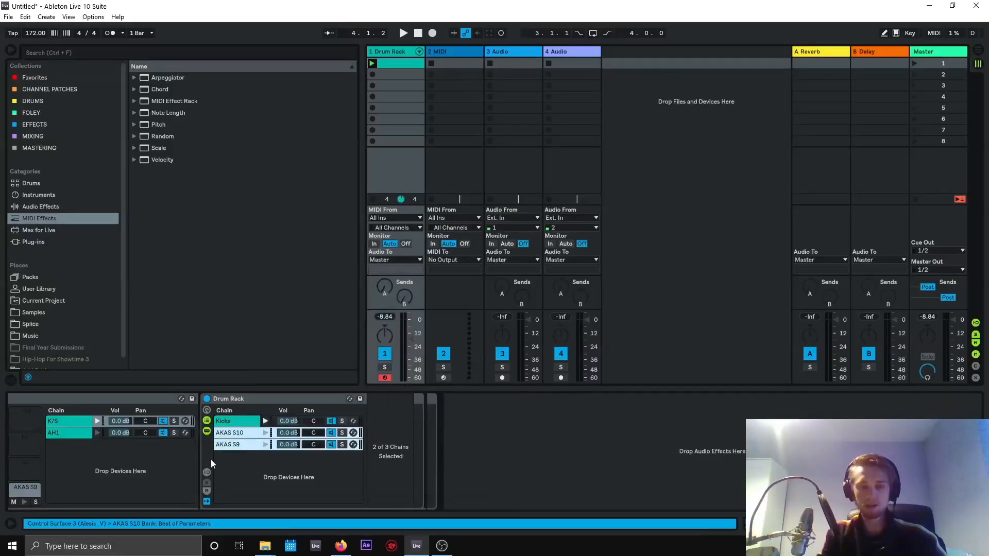
click(227, 434)
right_click(228, 433)
click(246, 309)
text(Snares)
key(Return)
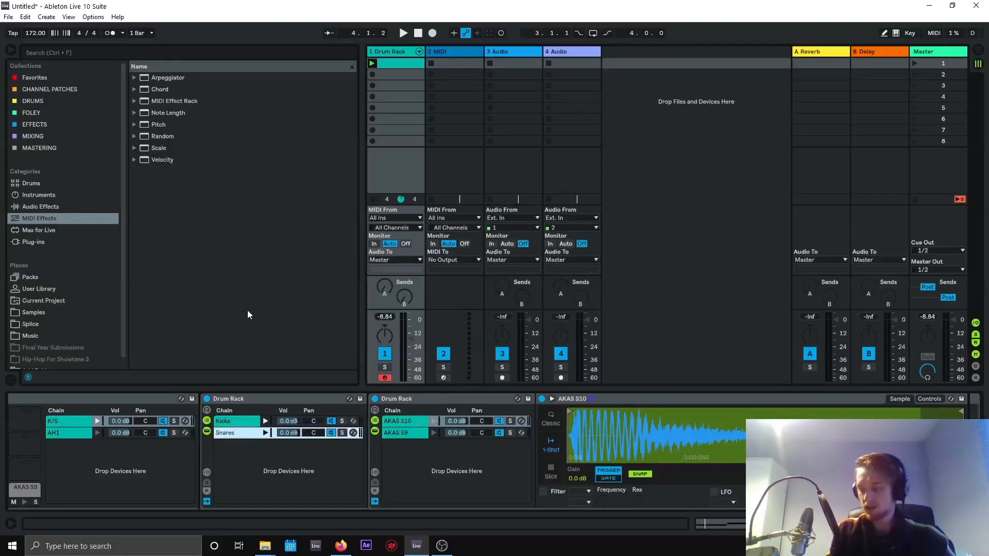
Review the nested rack structure through the K/S, Kicks and Snares chains and the AKAS S9 and AKAS S10 pads
click(80, 421)
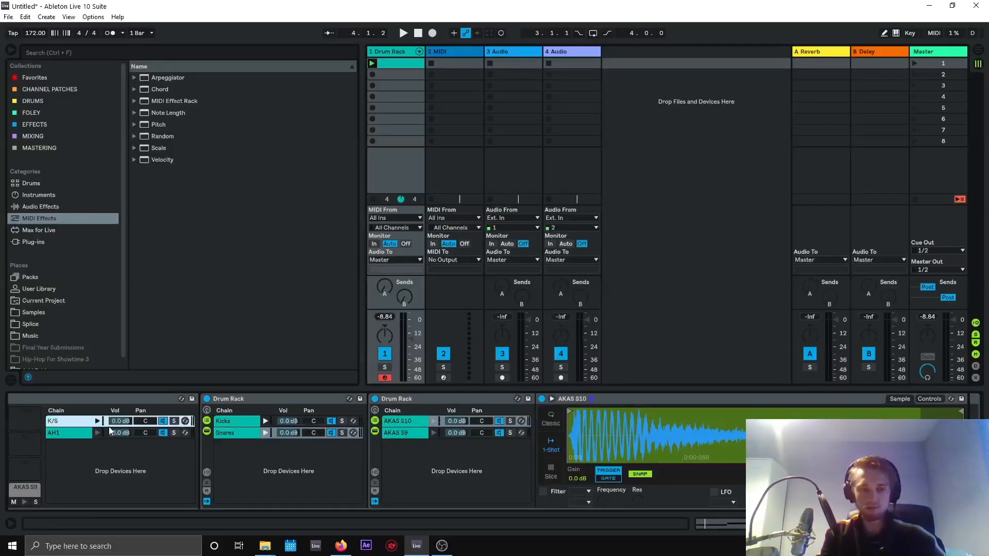
click(237, 423)
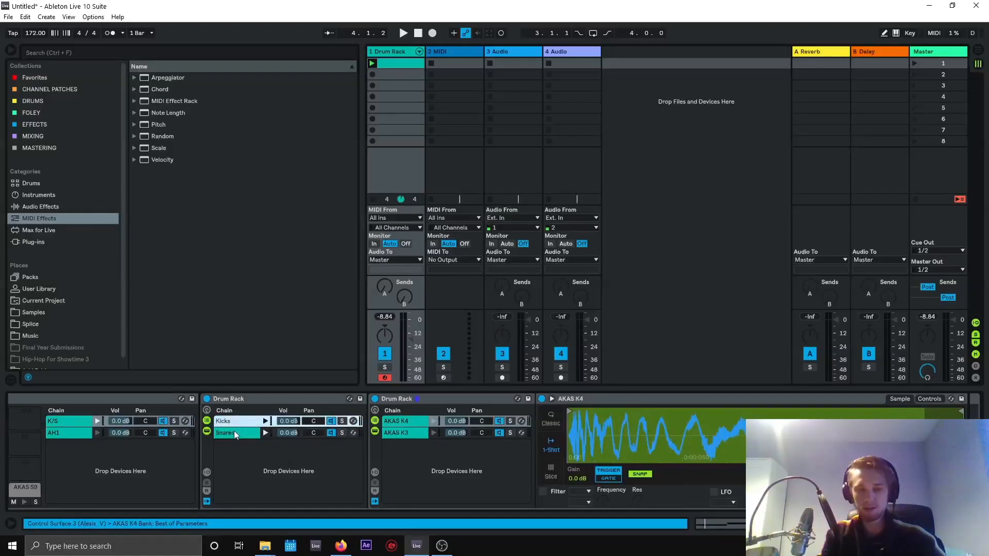
click(234, 434)
scroll(286, 501, left, 3)
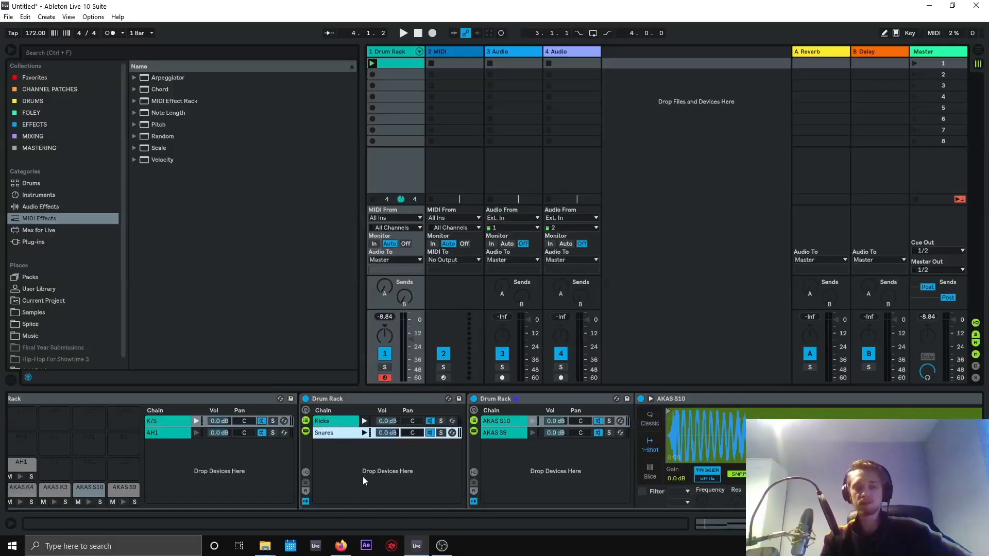
scroll(394, 471, left, 1)
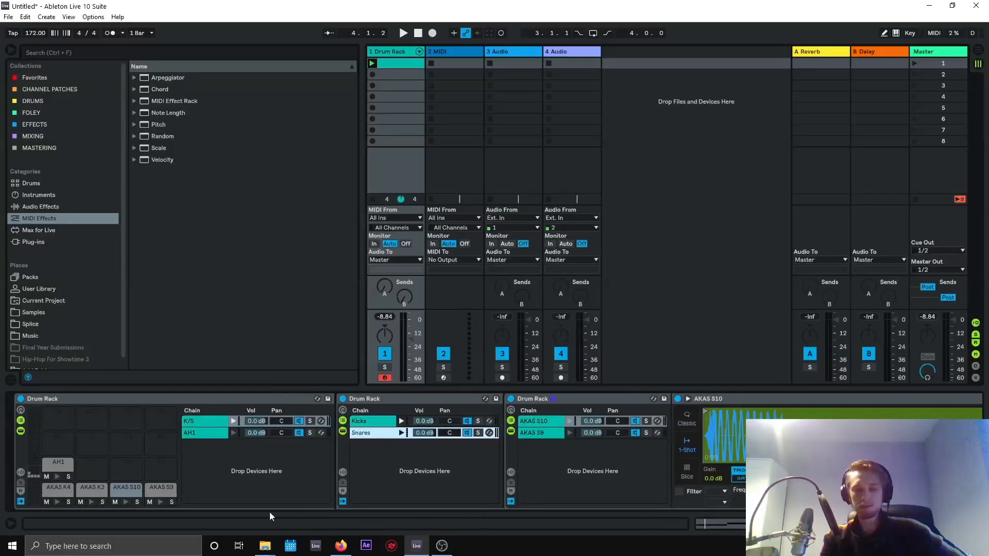
click(157, 488)
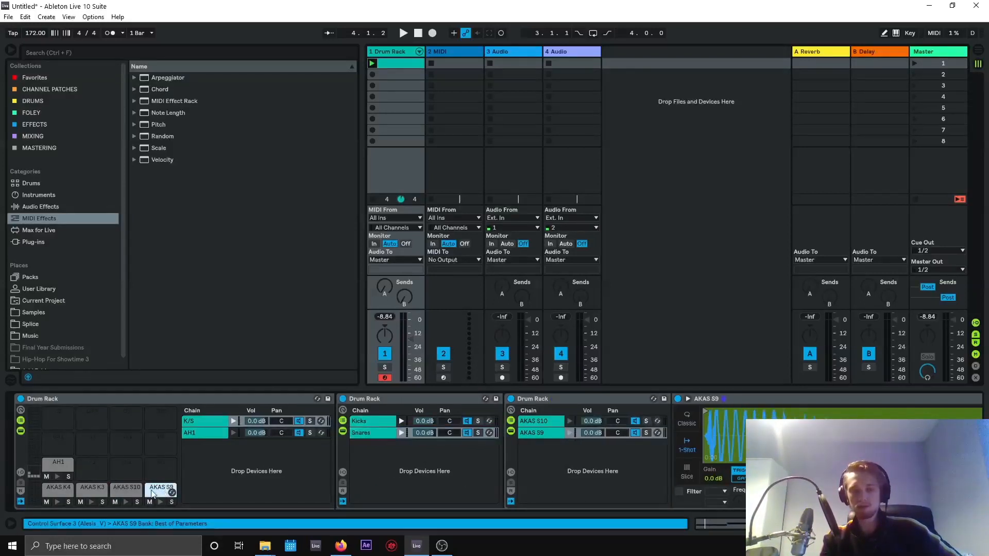
click(127, 490)
scroll(452, 487, right, 5)
scroll(452, 486, left, 5)
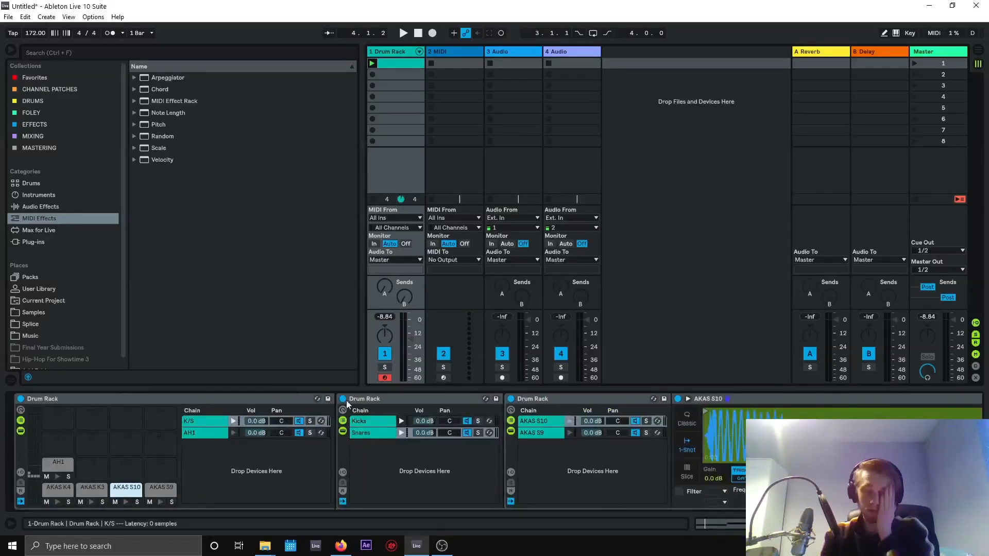
Add a Reverb return chain to the nested K/S rack and set the Snares chain's Send A to -7.5 dB
click(51, 207)
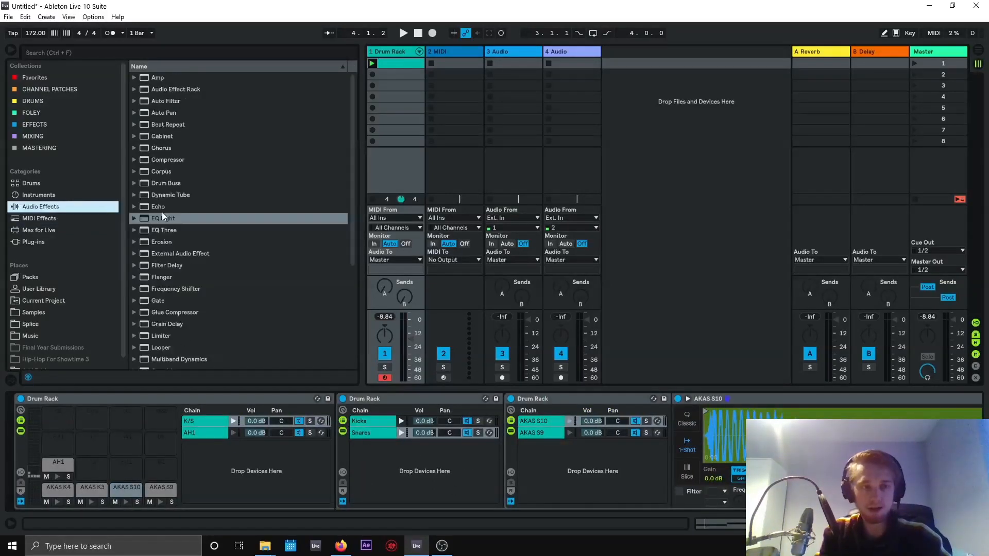
scroll(187, 319, down, 5)
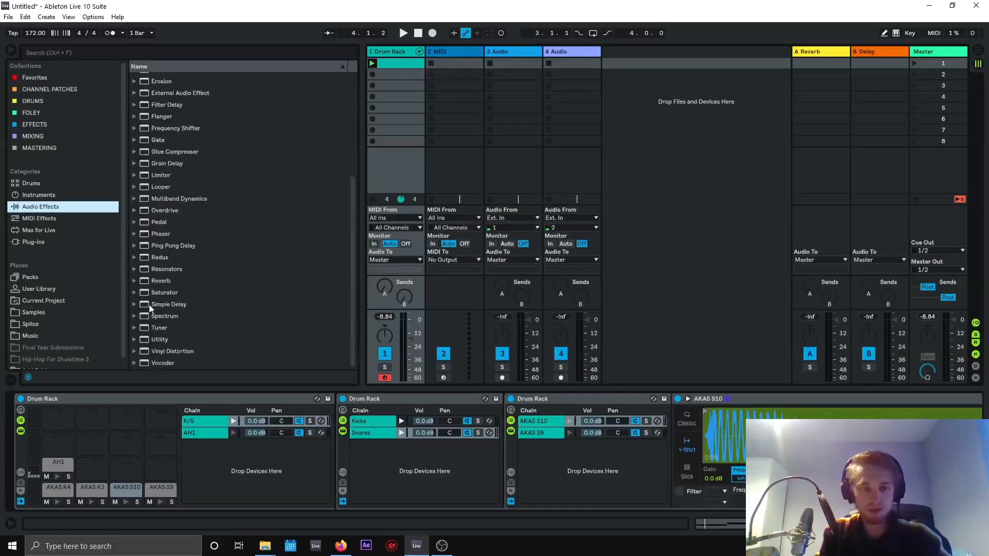
click(160, 283)
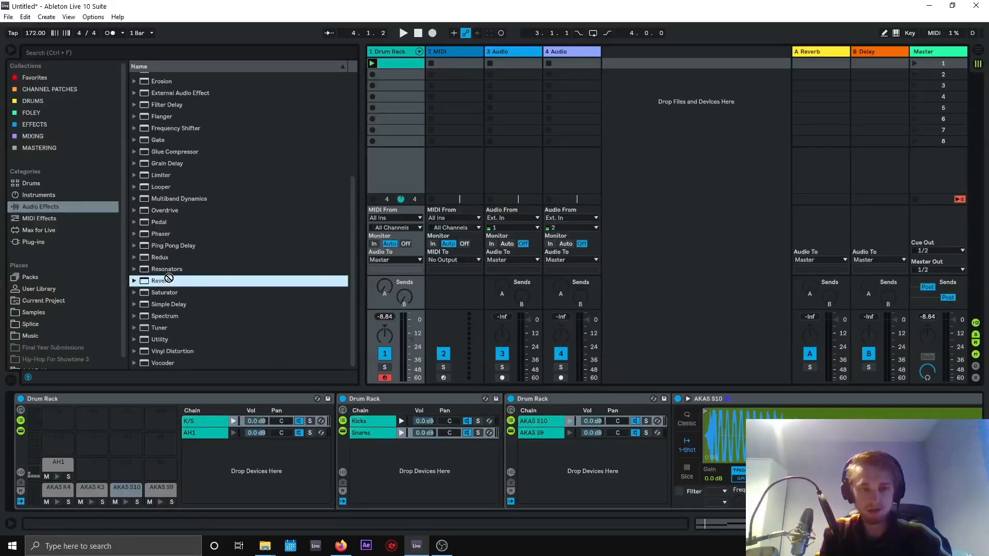
click(342, 491)
drag(162, 281, 402, 471)
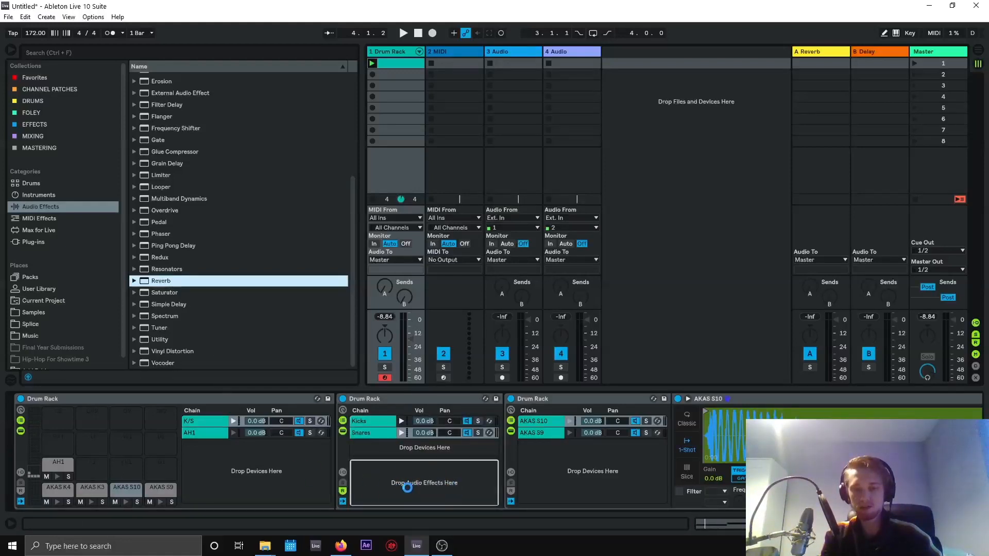
click(342, 484)
mouse_move(426, 433)
mouse_down()
mouse_move(426, 409)
mouse_move(415, 438)
mouse_up()
Enable the Reverb's Lo Cut and set its input filter to 3.02 kHz with a width of 5.81 during playback
click(380, 465)
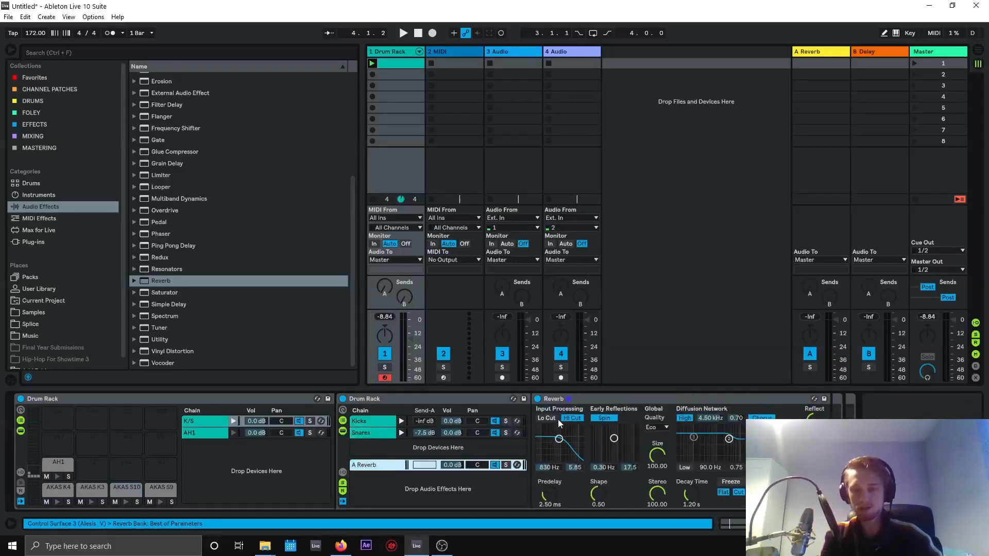
click(572, 419)
drag(558, 439, 568, 442)
key(space)
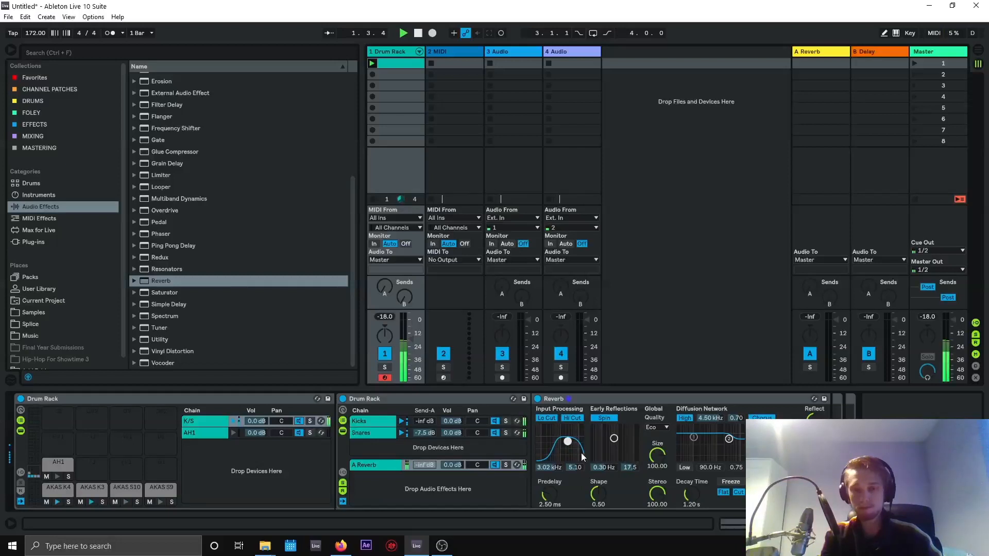
drag(568, 441, 568, 439)
Set the Reverb's quality to High and its decay time to 1.60 s
click(653, 427)
click(656, 457)
mouse_move(689, 496)
mouse_down()
mouse_move(688, 484)
mouse_move(689, 493)
mouse_up()
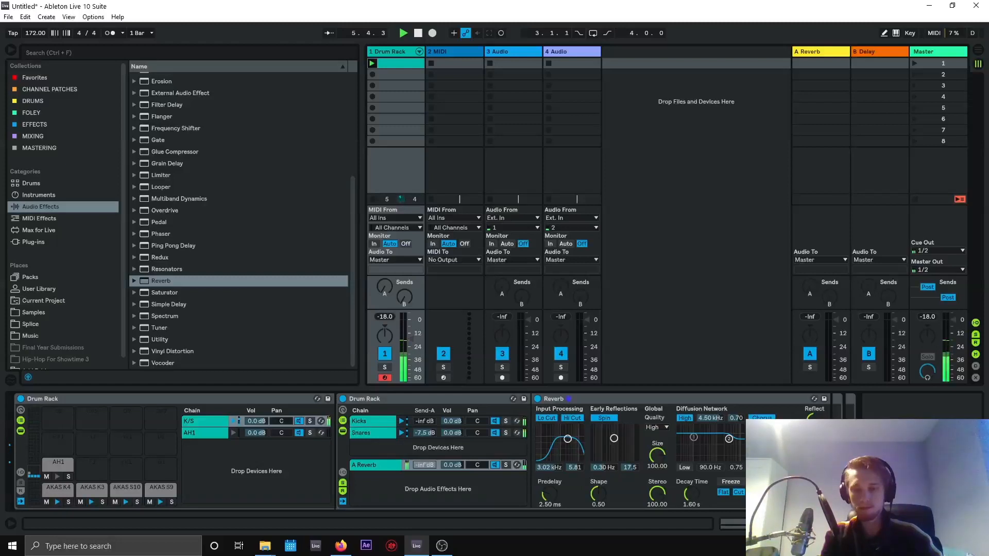
Reduce the Snares chain's Send A to -16.2 dB
drag(426, 433, 426, 445)
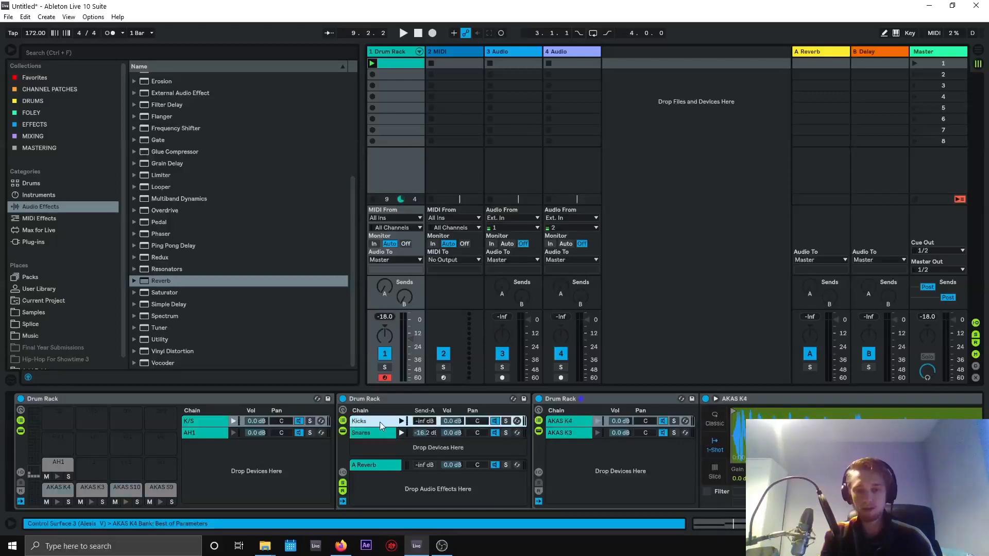
right_click(438, 434)
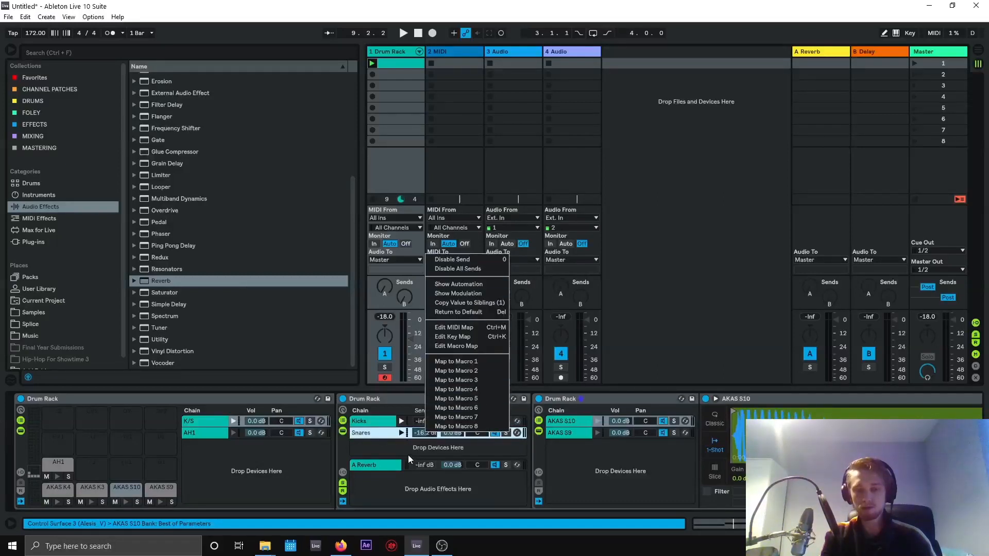
click(410, 455)
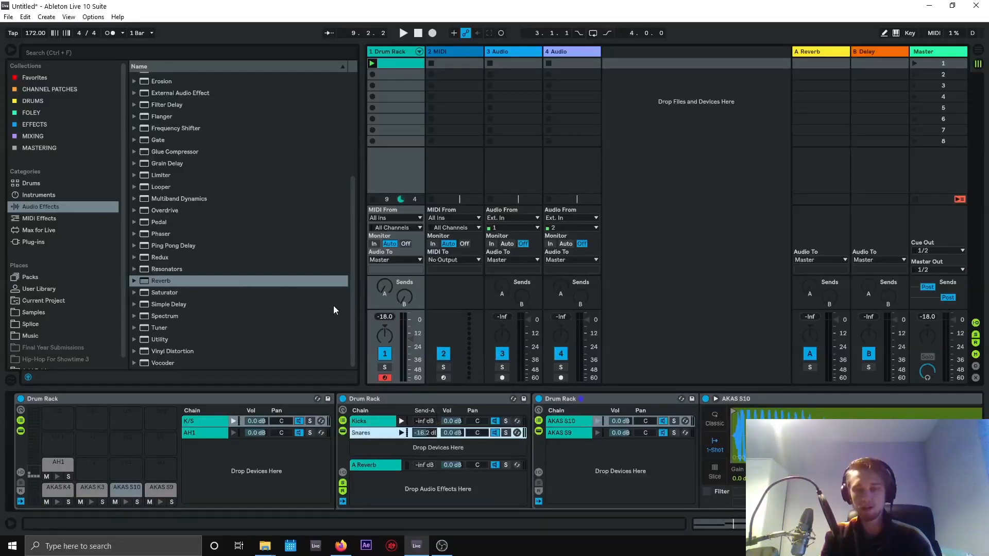
Switch to the Arrangement View and return all tracks to arrangement playback
key(Tab)
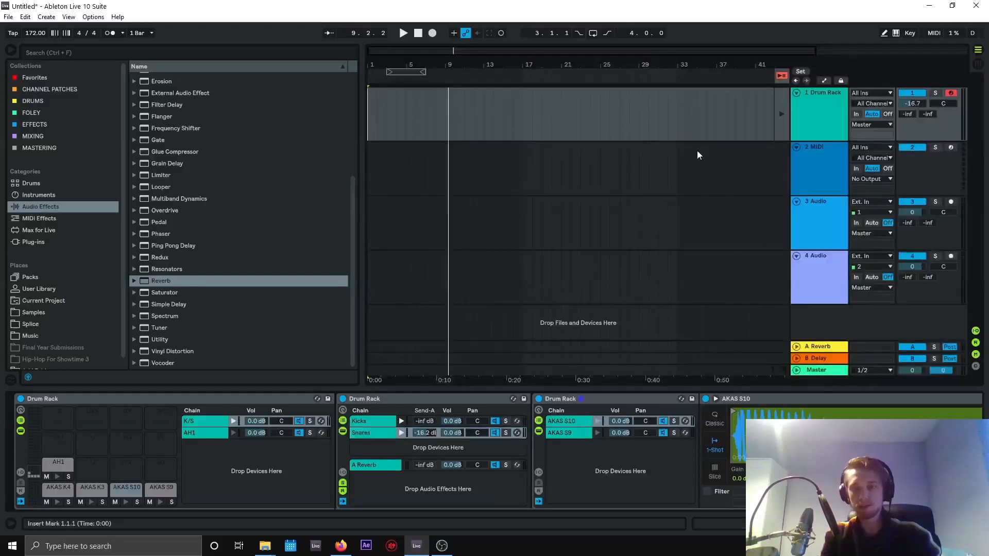
click(786, 99)
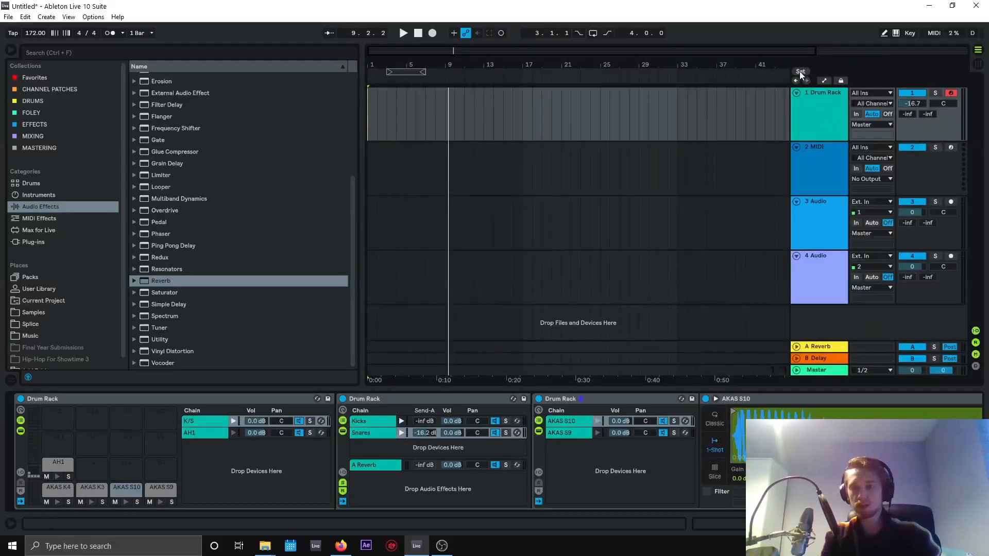
Show the automation lanes in the arrangement and hide the device view
click(824, 80)
click(816, 114)
click(784, 106)
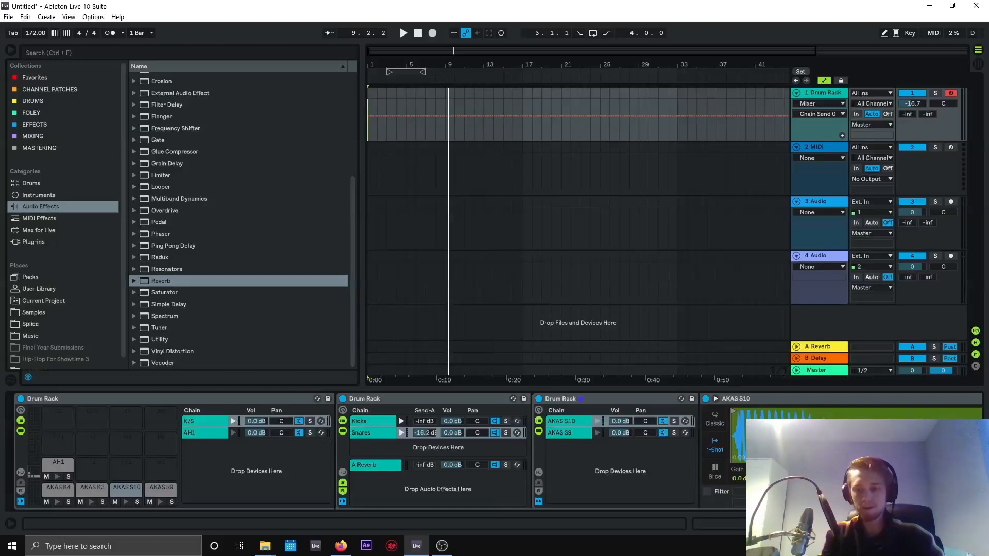
click(977, 524)
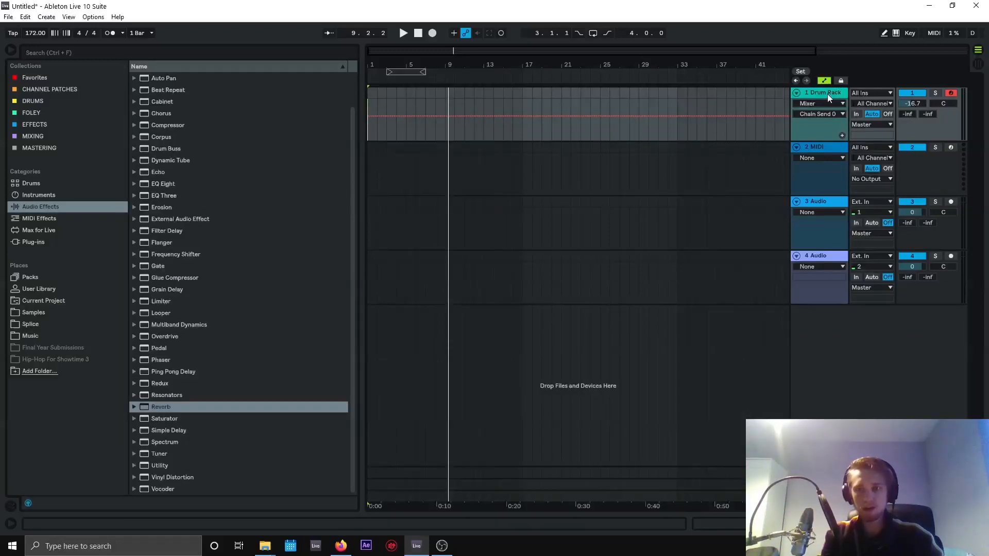
Add a Compressor to the 2 MIDI track
click(164, 126)
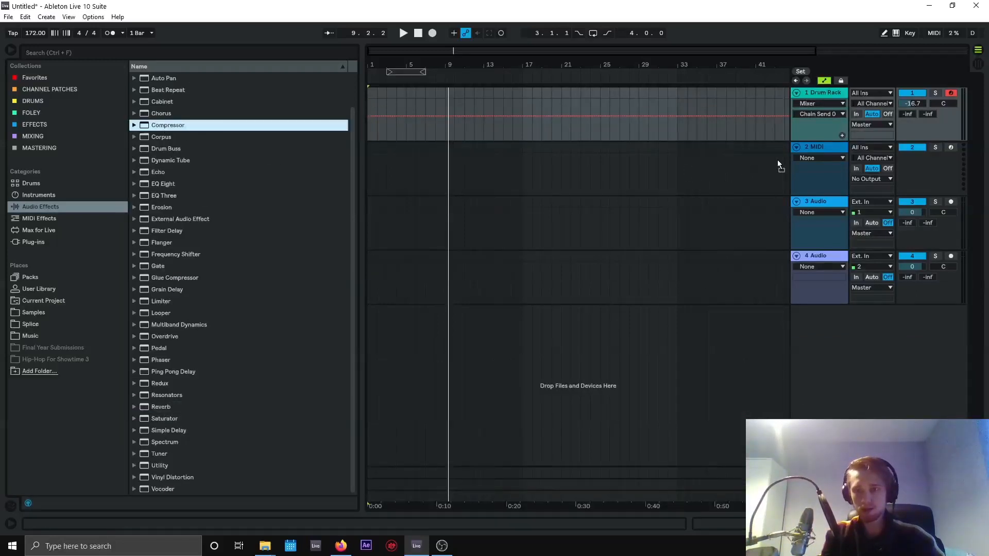
double_click(812, 147)
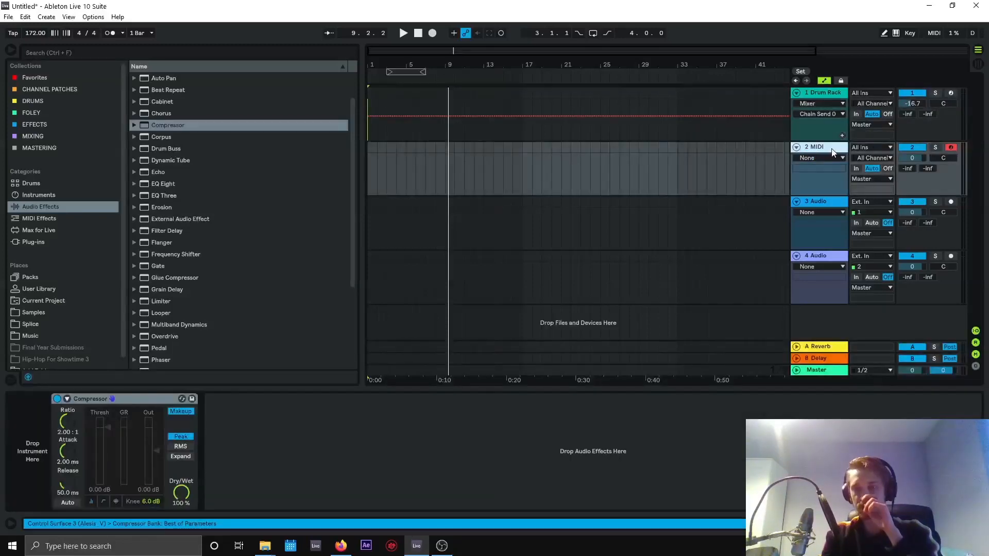
right_click(832, 150)
click(329, 434)
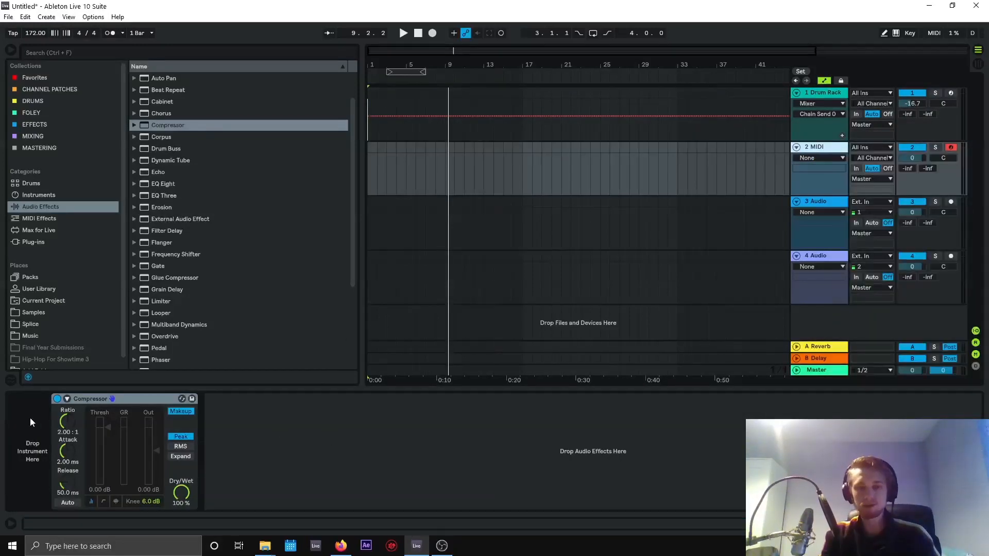
Expand the Compressor's sidechain section, enable Sidechain and set its audio source to 1-Drum Rack
click(67, 400)
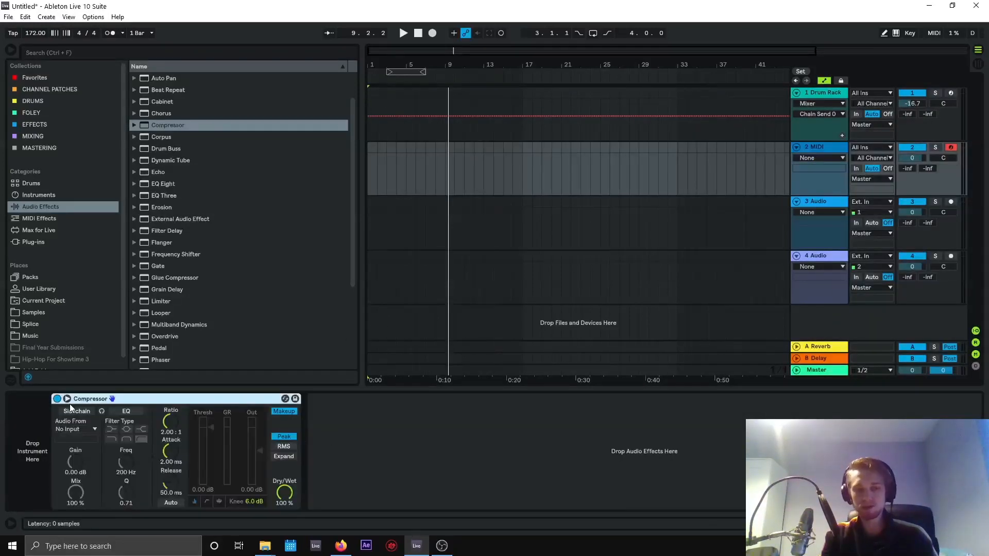
click(80, 428)
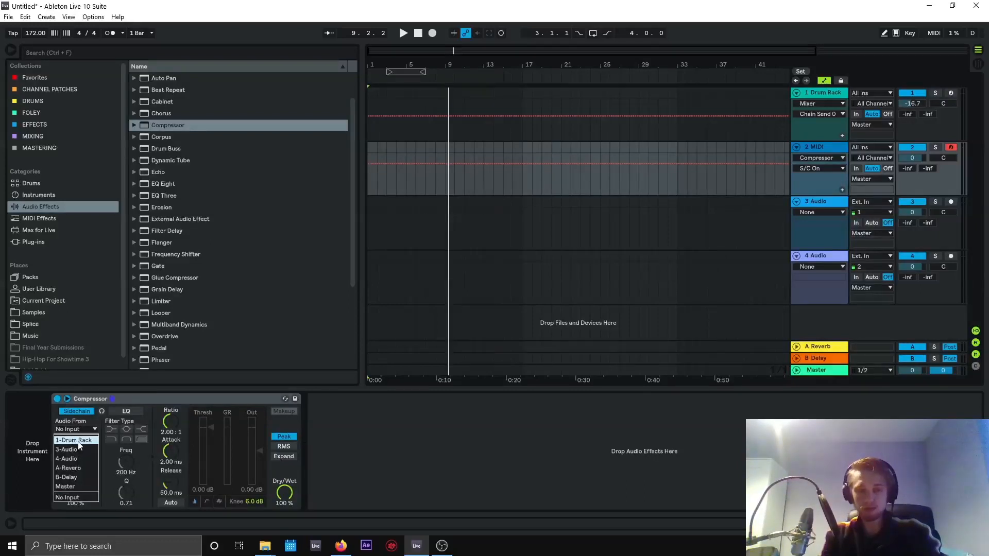
click(75, 440)
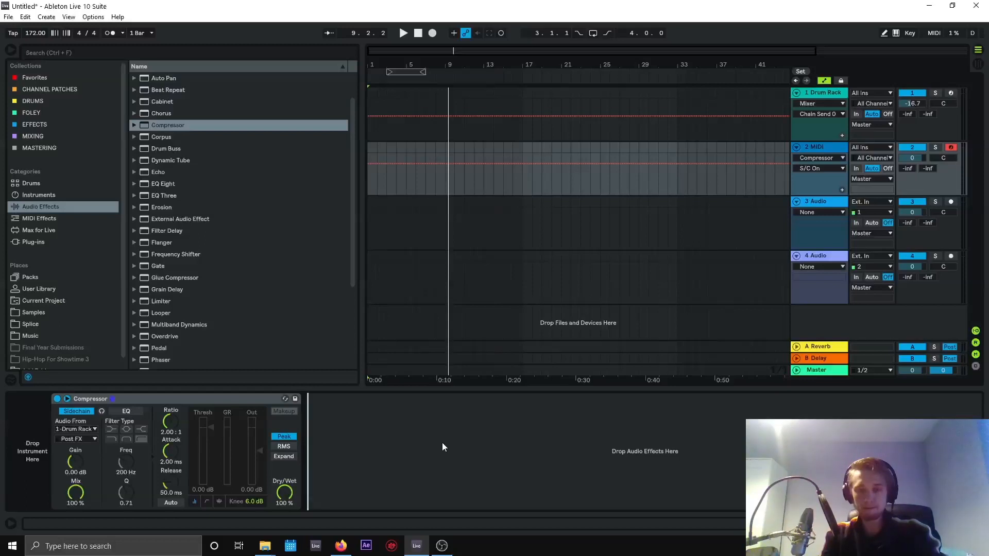
click(810, 94)
click(812, 147)
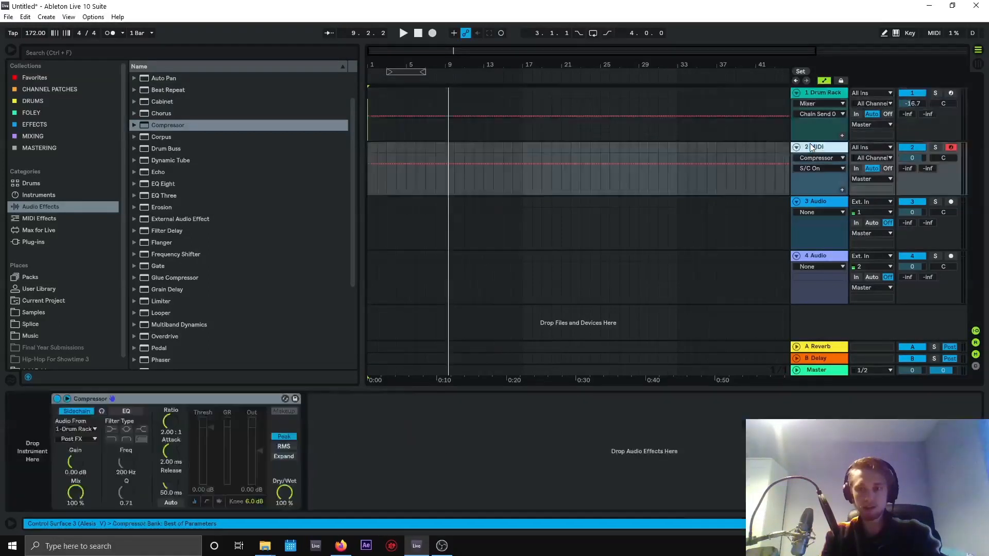
Tap the sidechain from the K/S chain Post FX and set the Compressor's threshold to -11.6 dB and ratio to 3.12:1
click(78, 439)
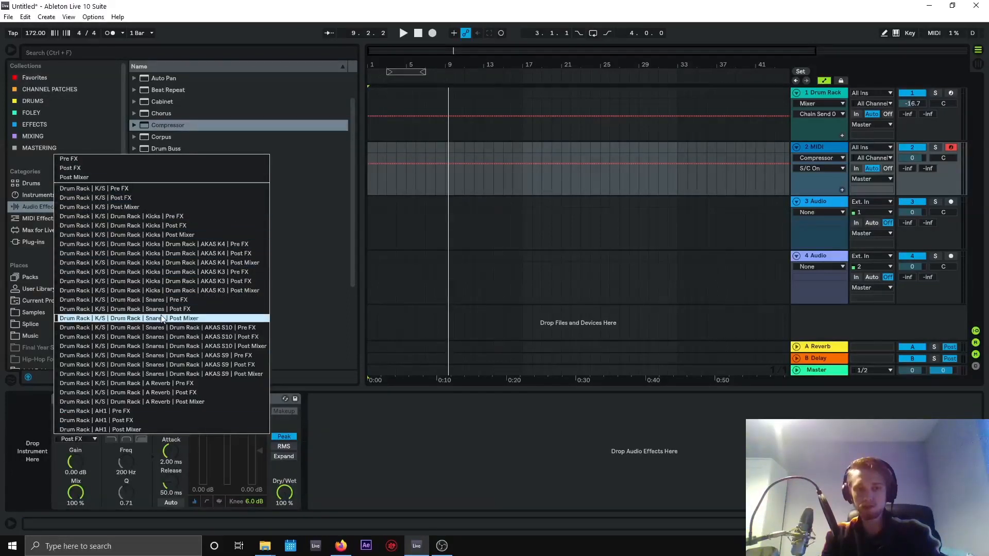
click(126, 198)
drag(211, 428, 212, 446)
drag(166, 422, 173, 428)
click(76, 439)
click(76, 439)
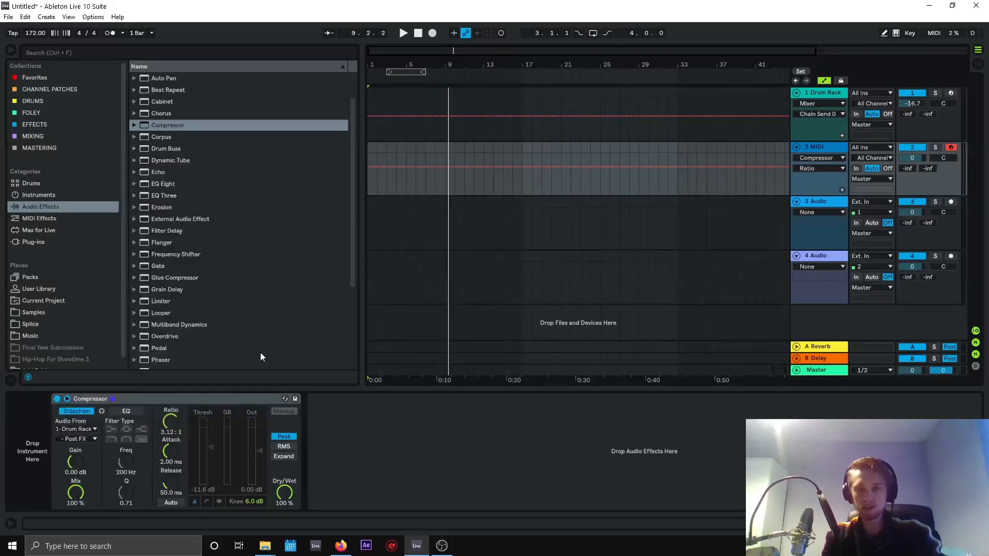
Review the K/S and AH1 chains in the Drum Rack track's outer rack
click(829, 92)
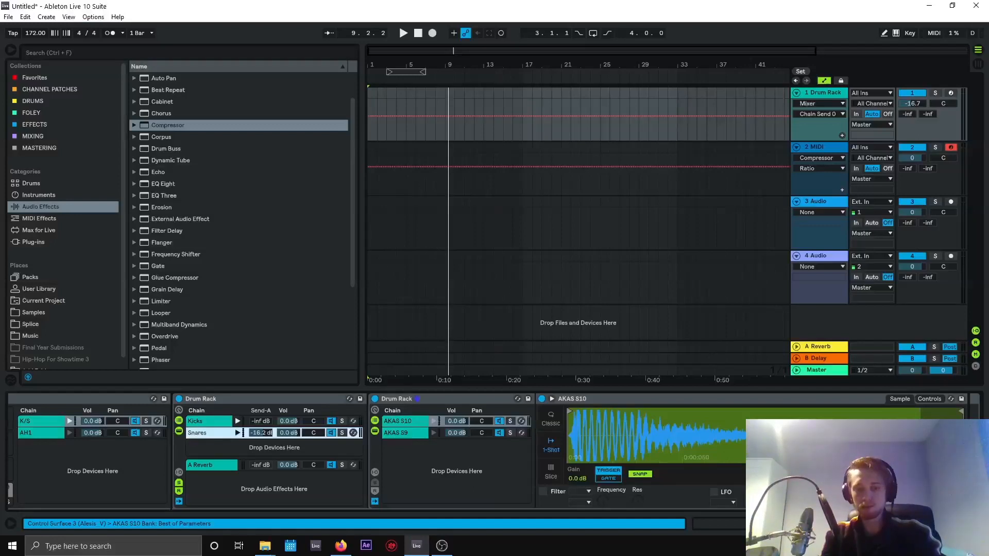
scroll(298, 489, left, 3)
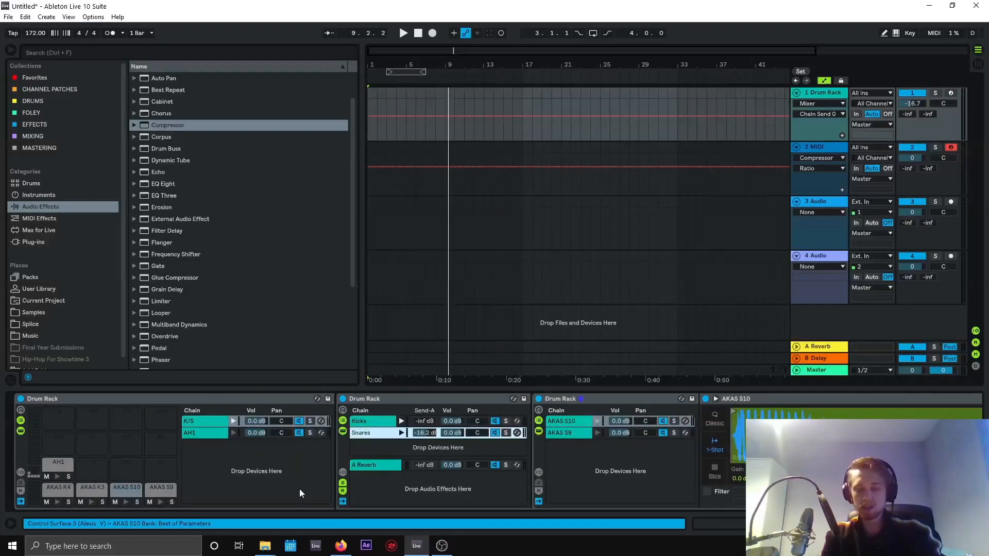
click(210, 422)
click(199, 431)
click(198, 422)
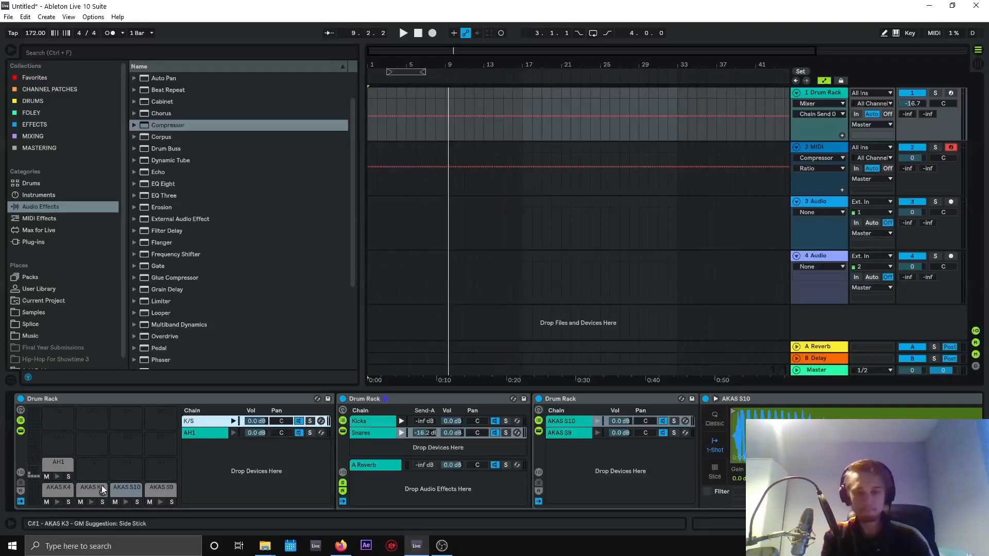
click(212, 433)
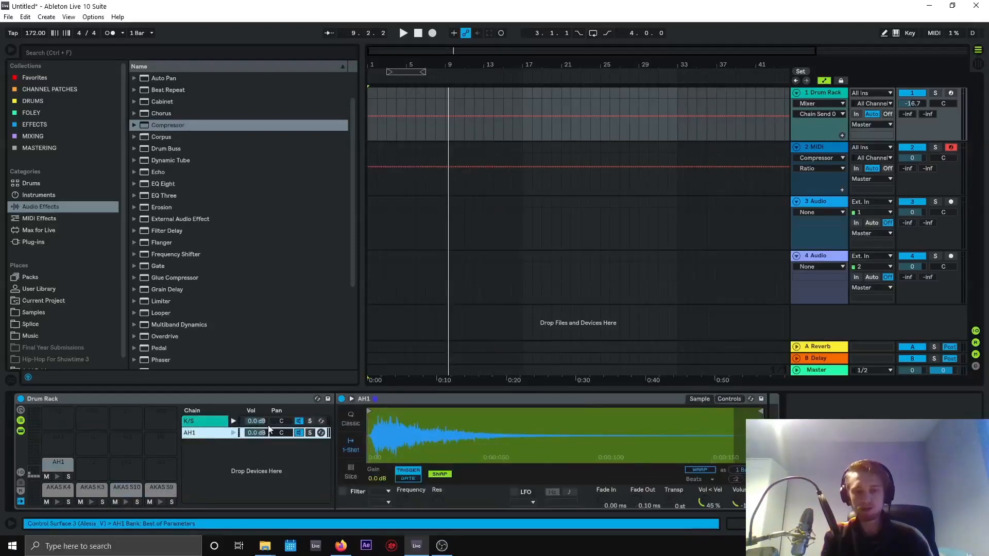
click(218, 422)
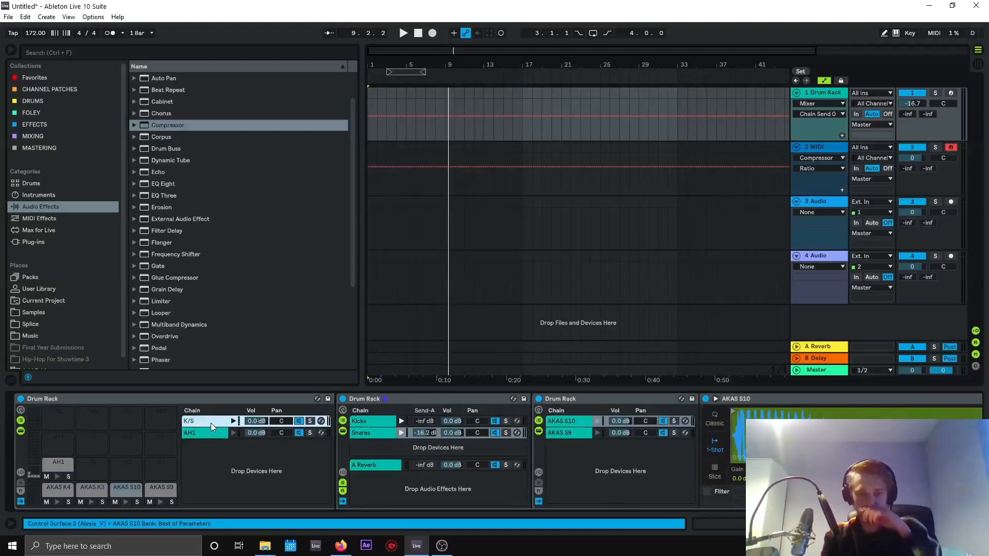
Add an EQ Eight to the Snares chain and set its first band as a low cut at about 163 Hz
click(385, 434)
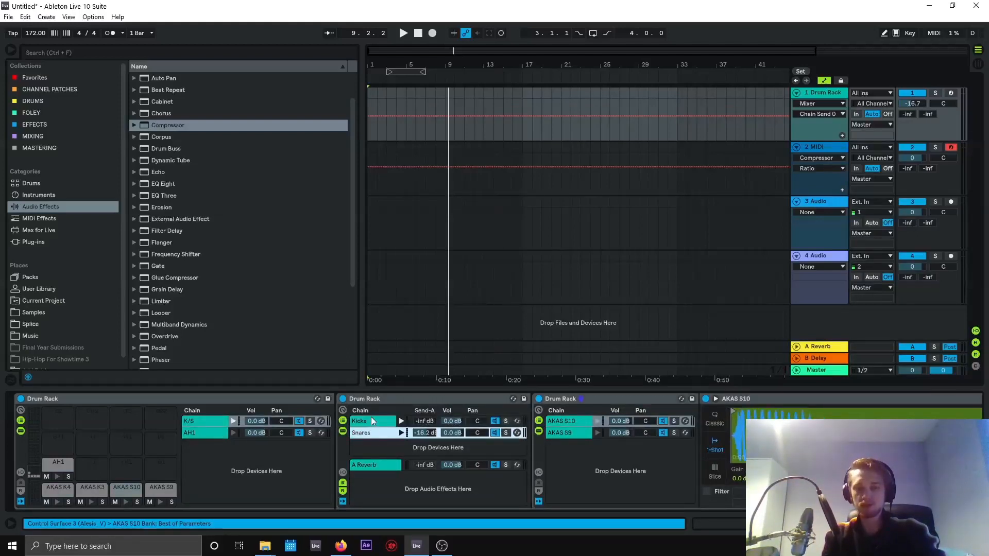
drag(169, 184, 367, 433)
click(699, 431)
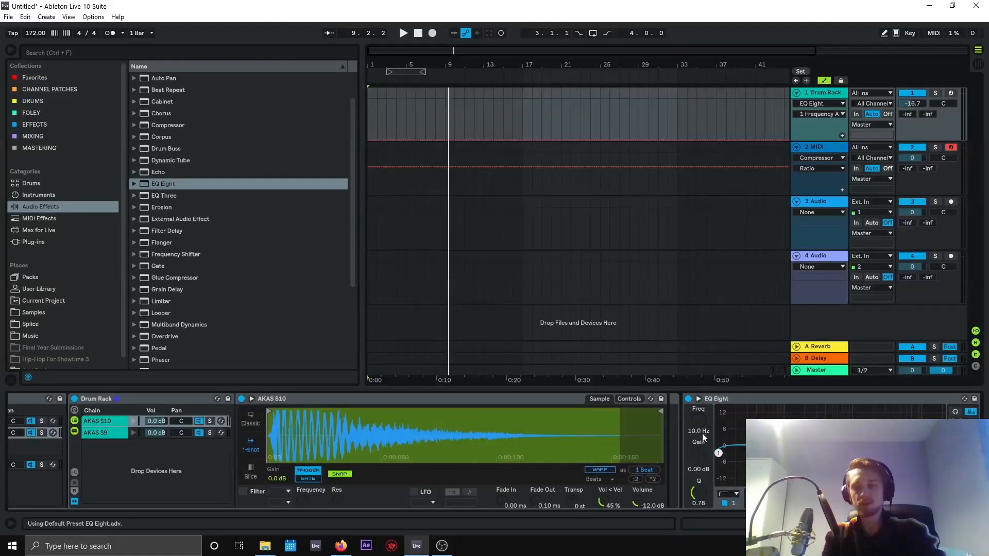
click(730, 493)
click(729, 420)
drag(718, 453, 796, 453)
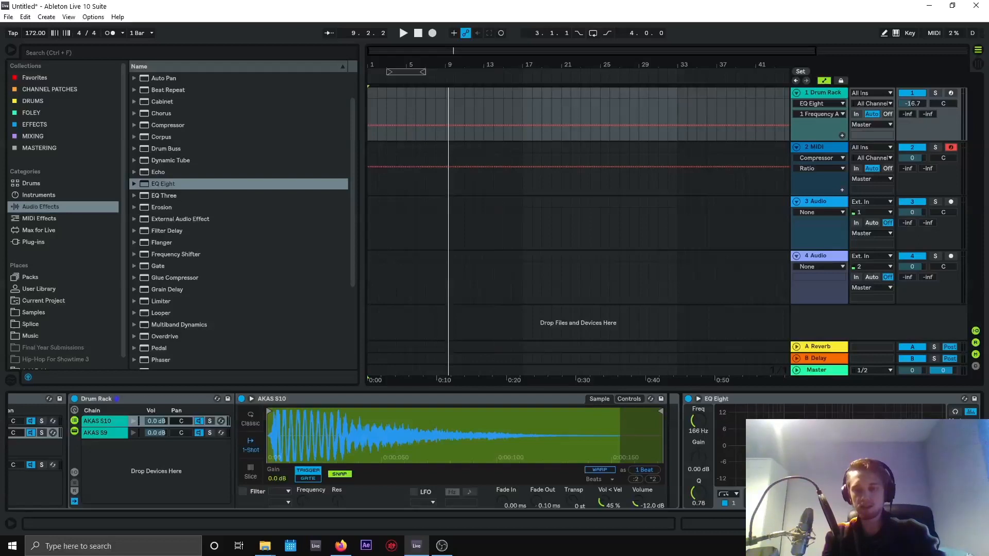
Move the EQ Eight into the AKAS S9 chain and compare the devices of the AKAS S9 and AKAS S10 chains
scroll(467, 458, left, 5)
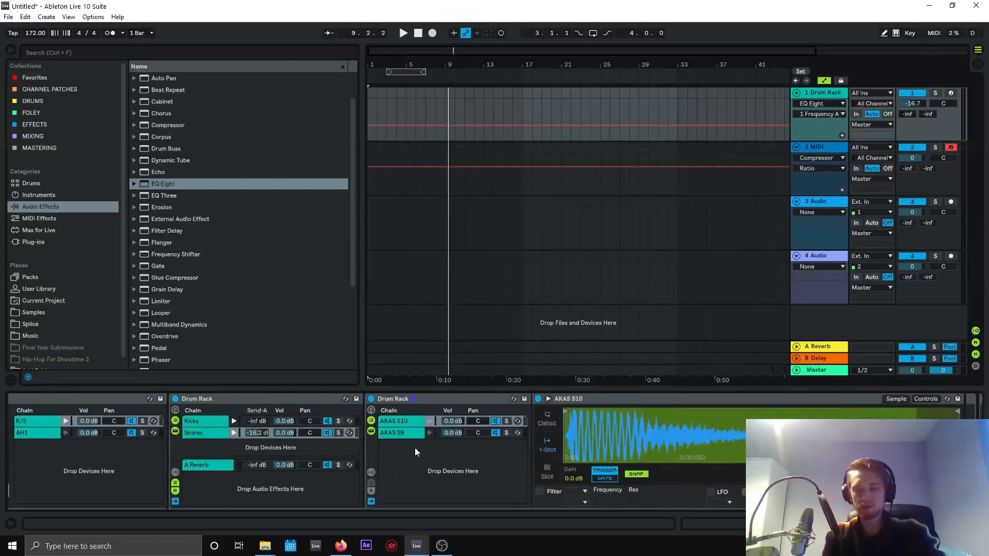
click(394, 433)
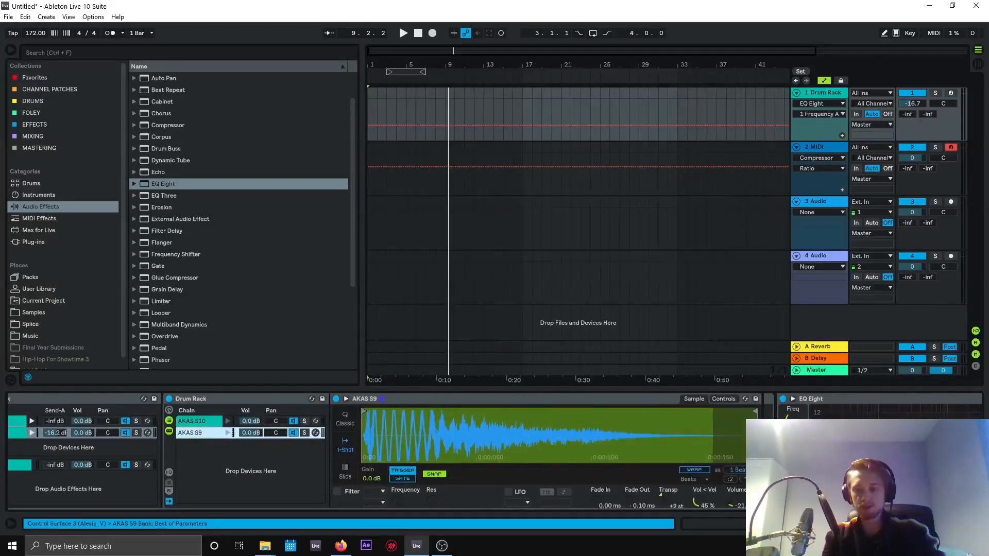
click(828, 398)
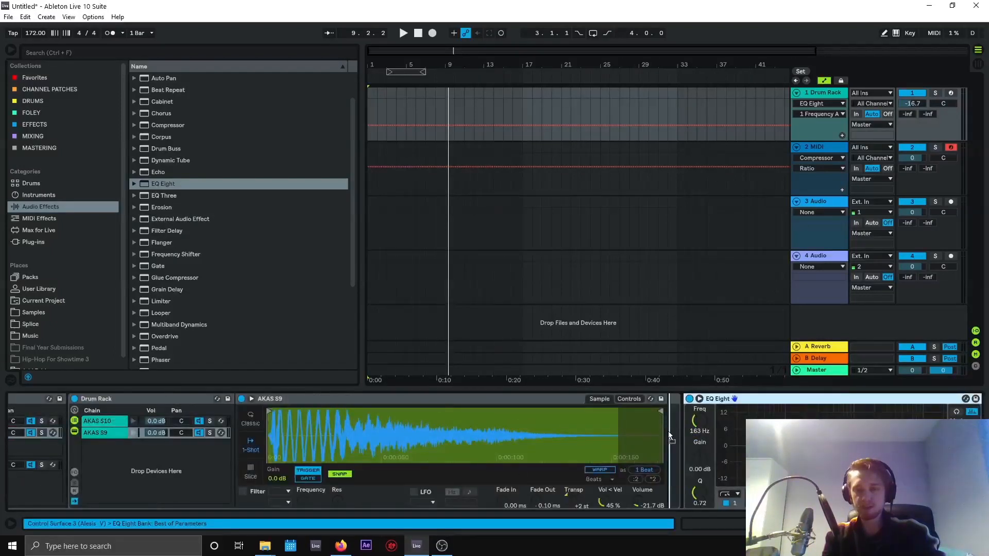
click(110, 432)
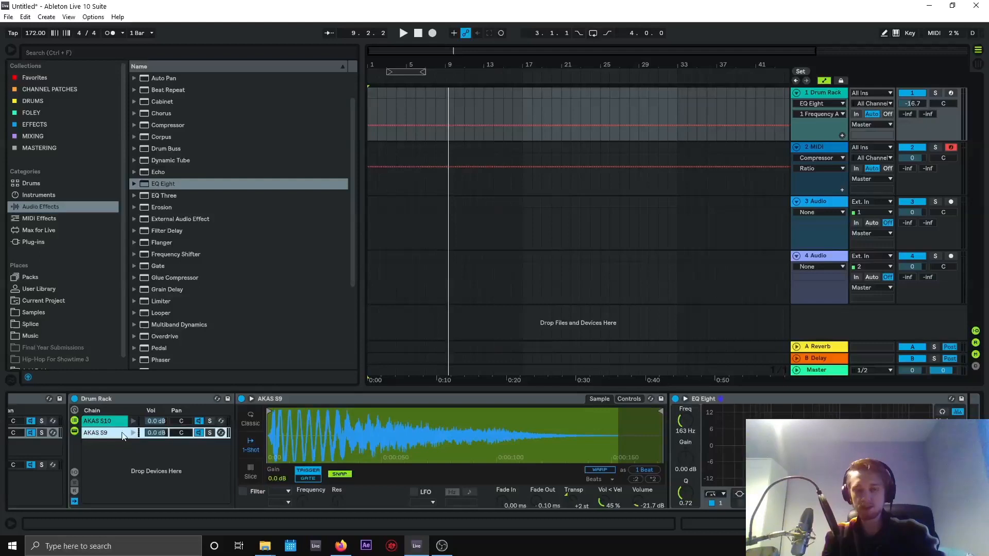
click(111, 423)
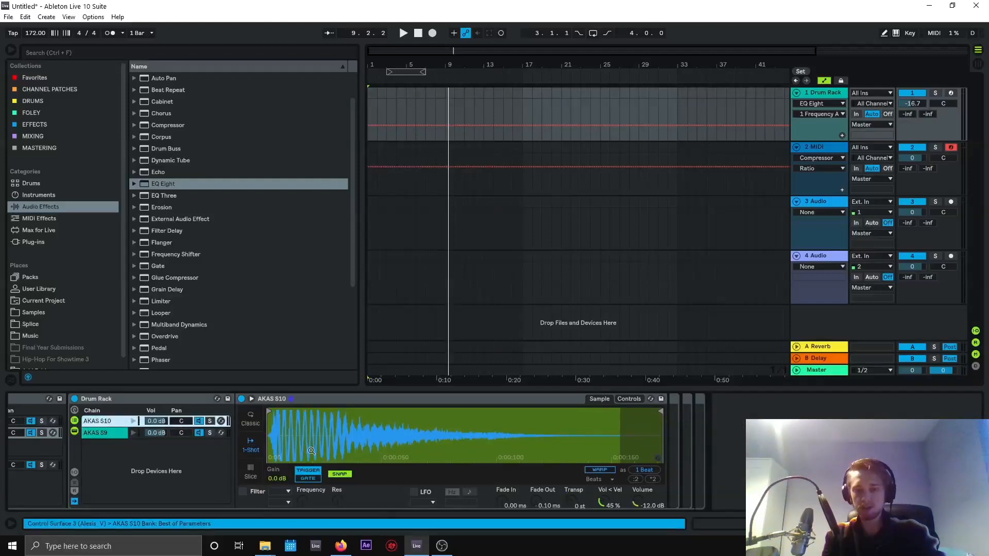
click(100, 434)
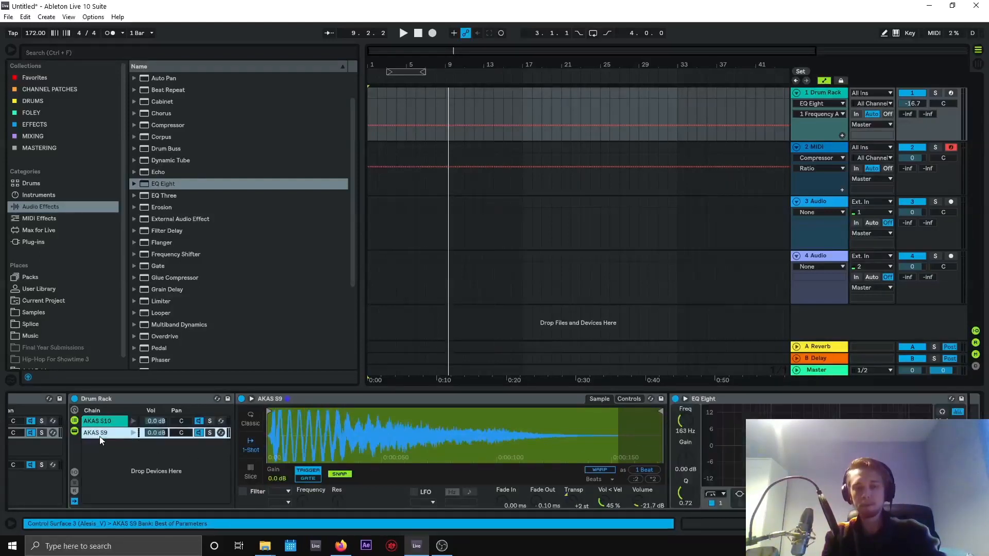
Return the EQ Eight to the Snares chain after the nested Drum Rack and select the AH1 chain
click(764, 400)
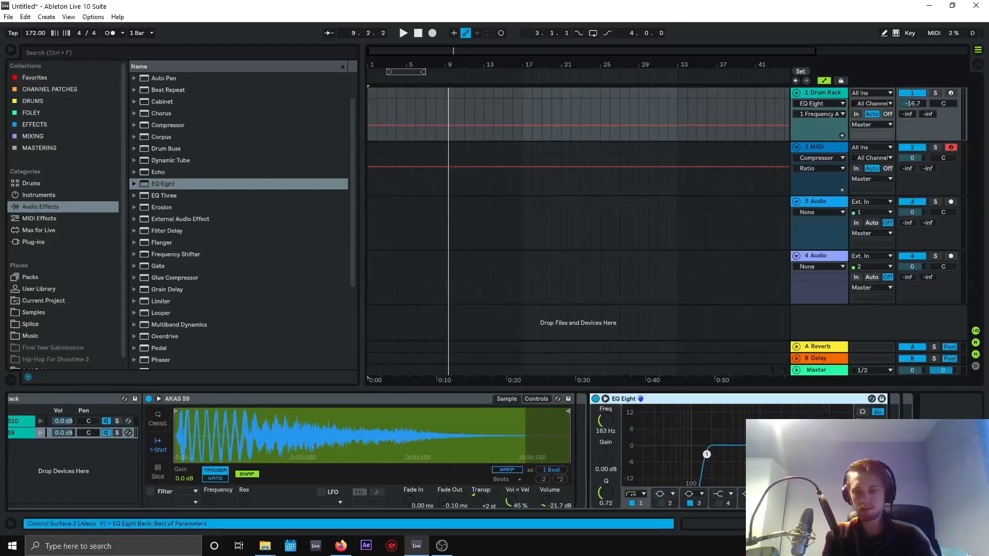
click(203, 432)
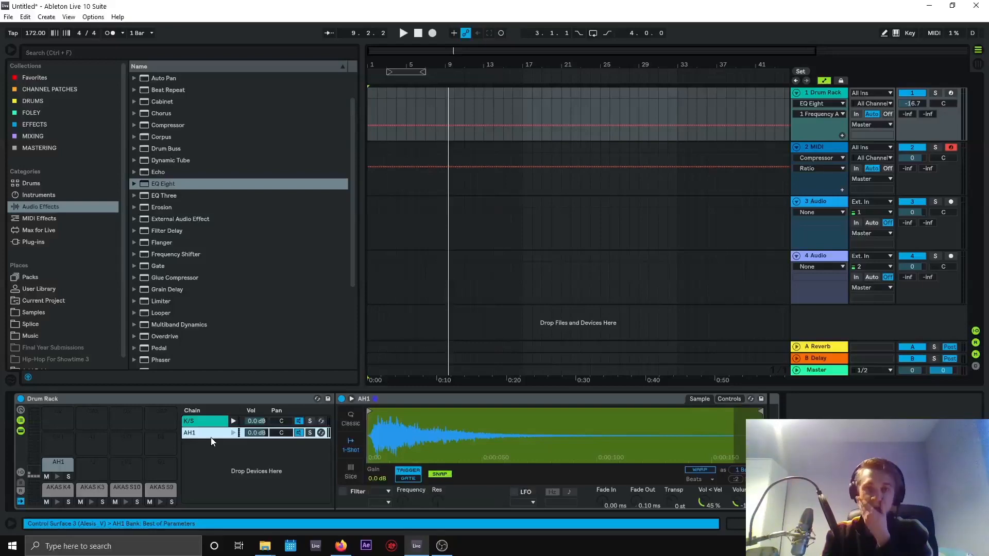
click(441, 546)
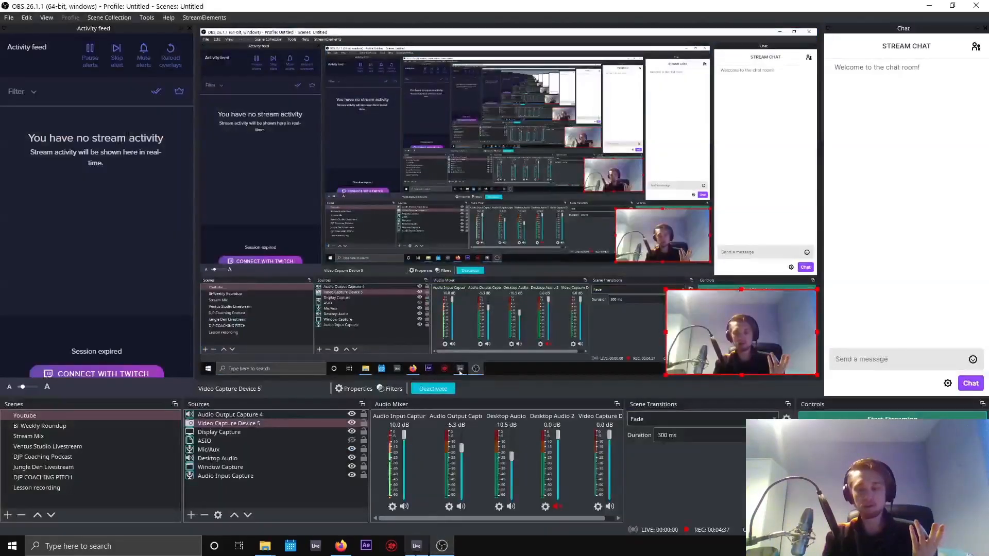
click(416, 547)
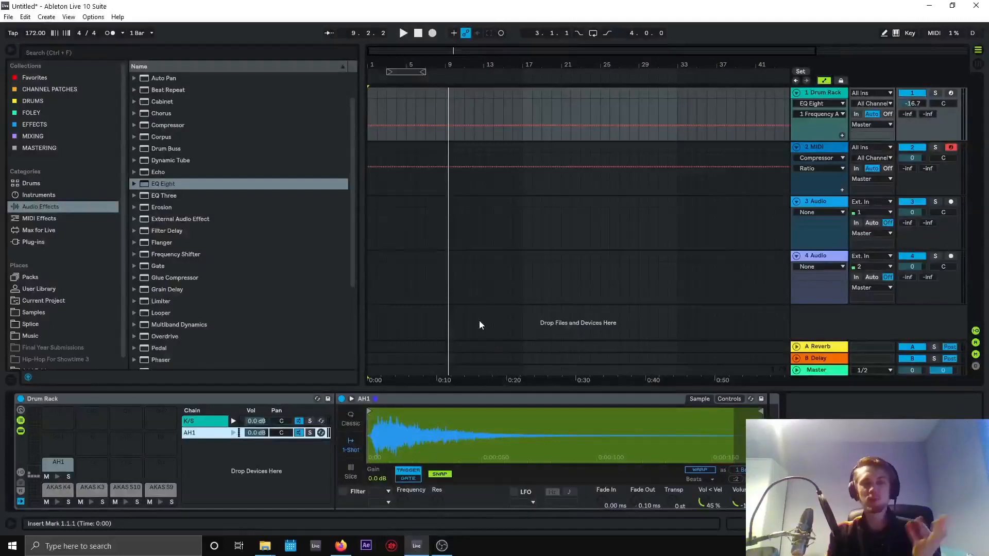